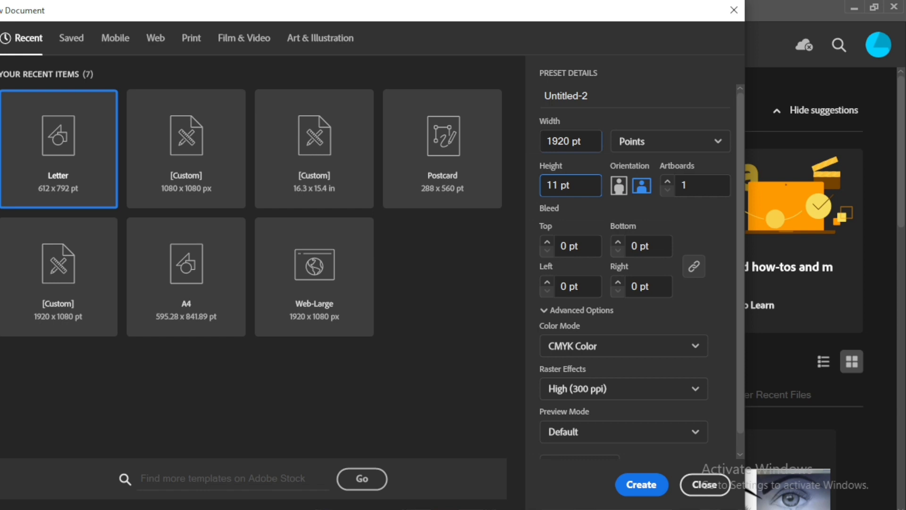
- Create a new landscape document 1920 pt wide and 1080 pt high
text(80)
key(Return)
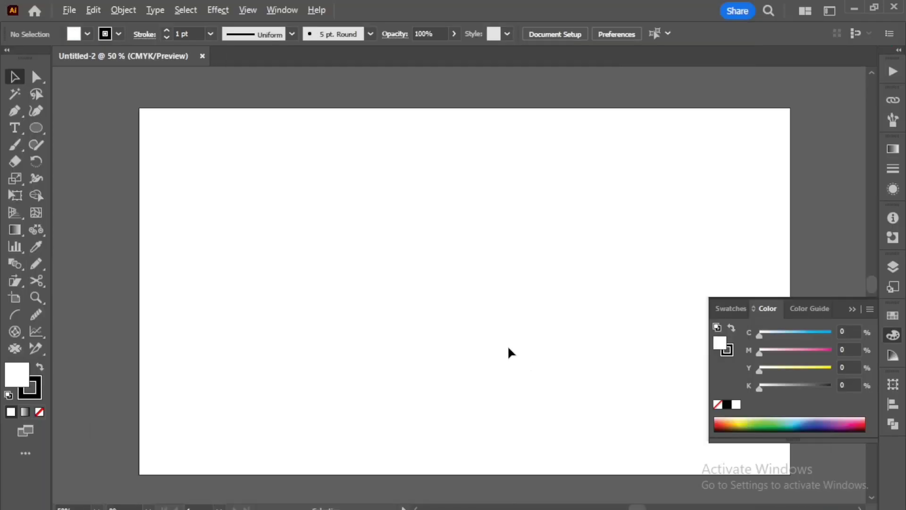
- Draw a rectangle with exact dimensions of 1920 pt by 1080 pt
drag(39, 127, 100, 197)
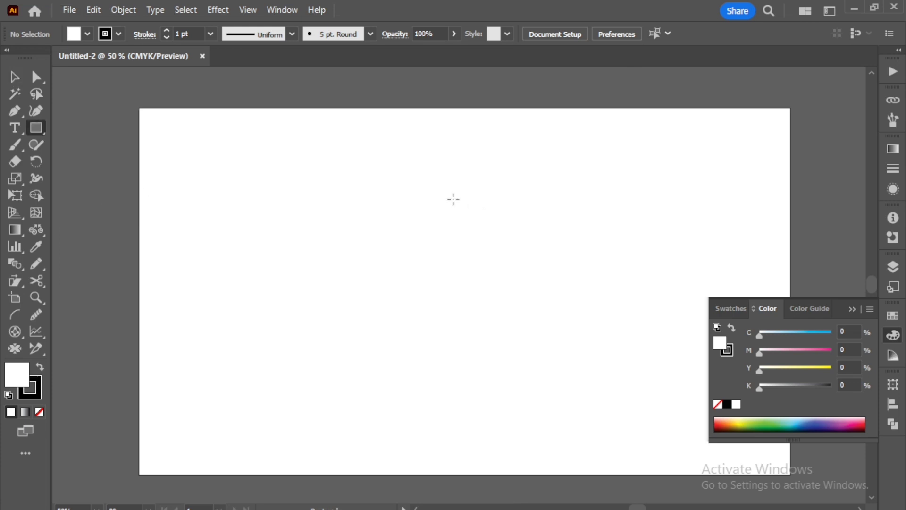
click(453, 198)
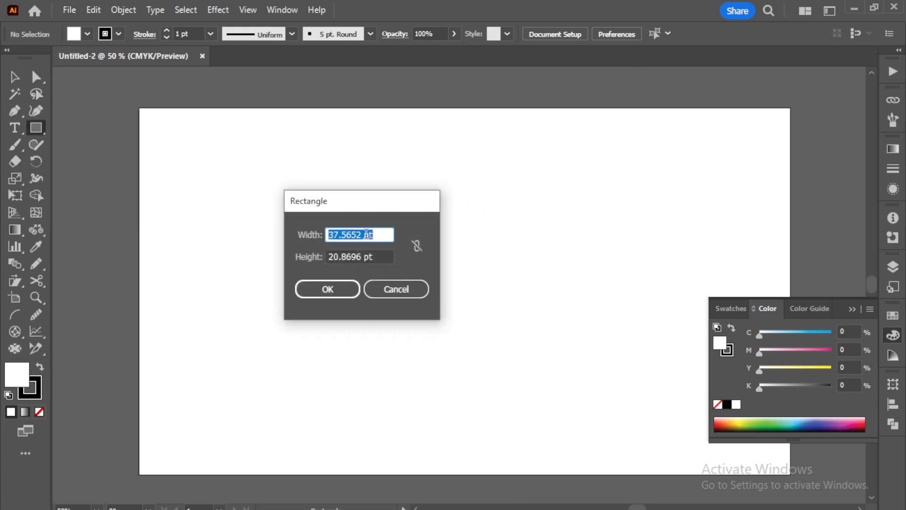
key(BackSpace)
key(Tab)
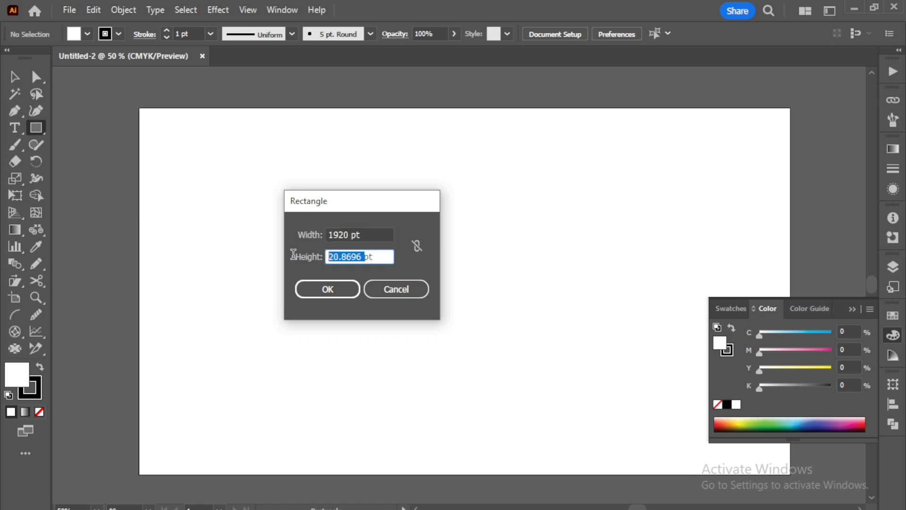
text(18)
key(Return)
- Align the rectangle to the artboard's top edge and horizontal centre so it covers the artboard
click(558, 34)
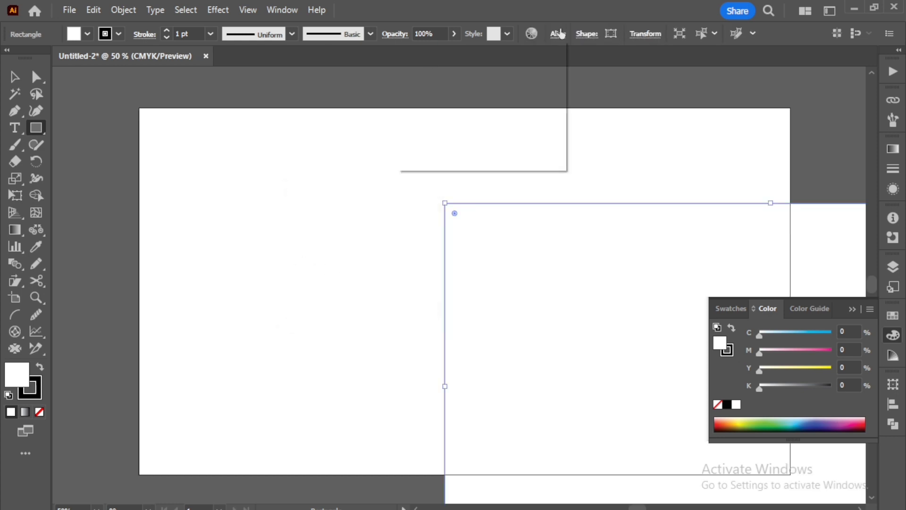
click(502, 74)
click(434, 73)
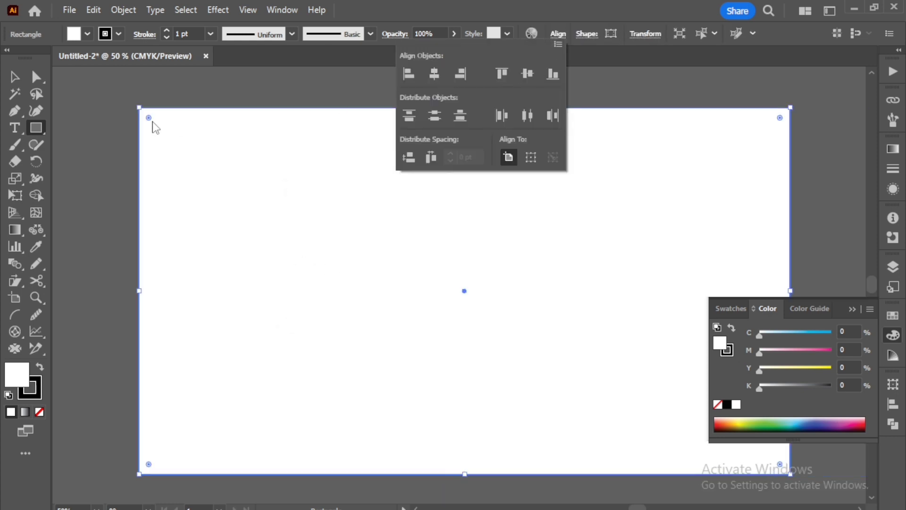
- Remove the background rectangle's stroke, fill it with light grey E2DCDC and deselect it
click(39, 411)
double_click(17, 383)
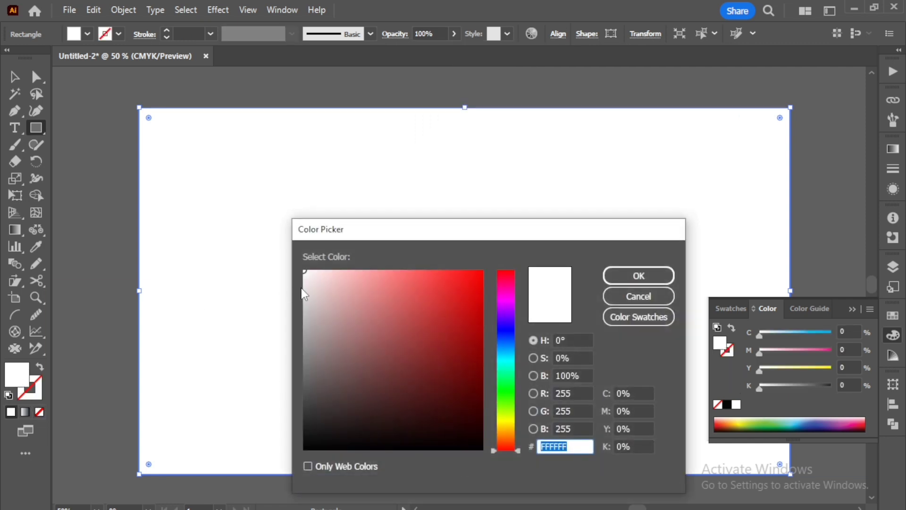
drag(310, 277, 309, 288)
click(606, 279)
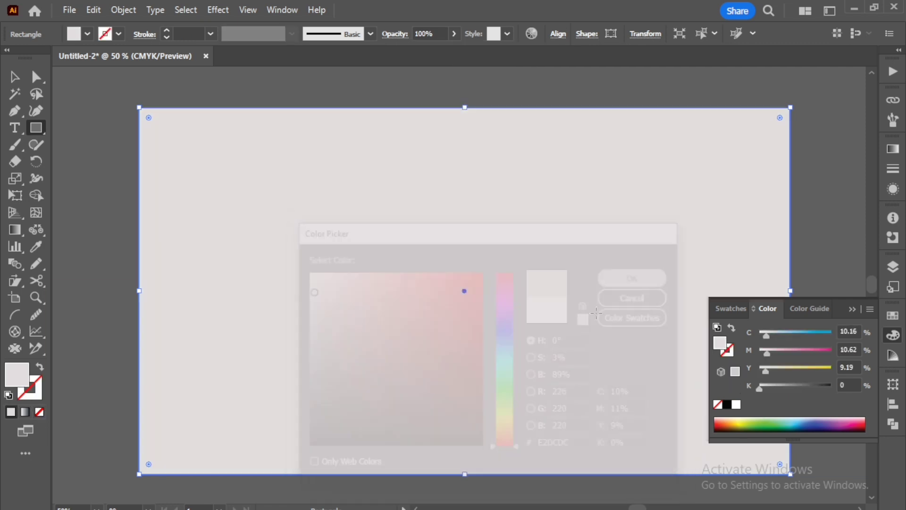
click(850, 309)
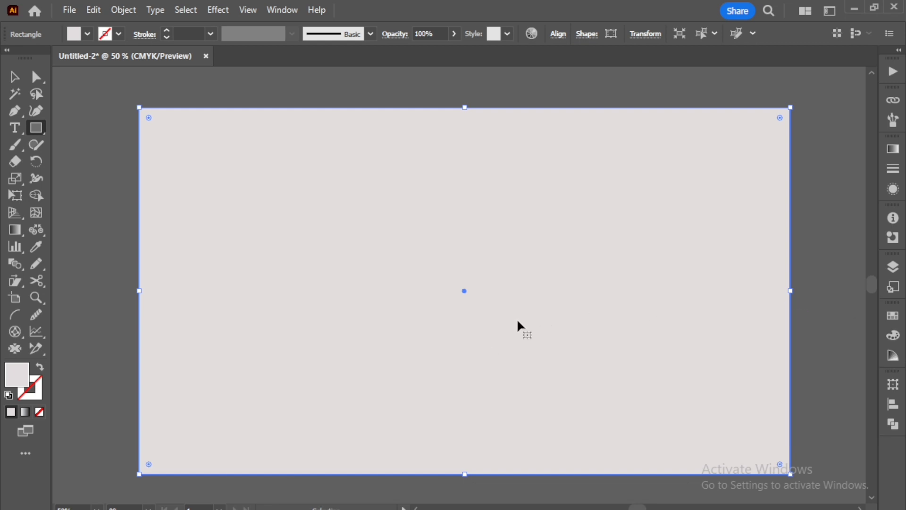
key(ctrl+shift+a)
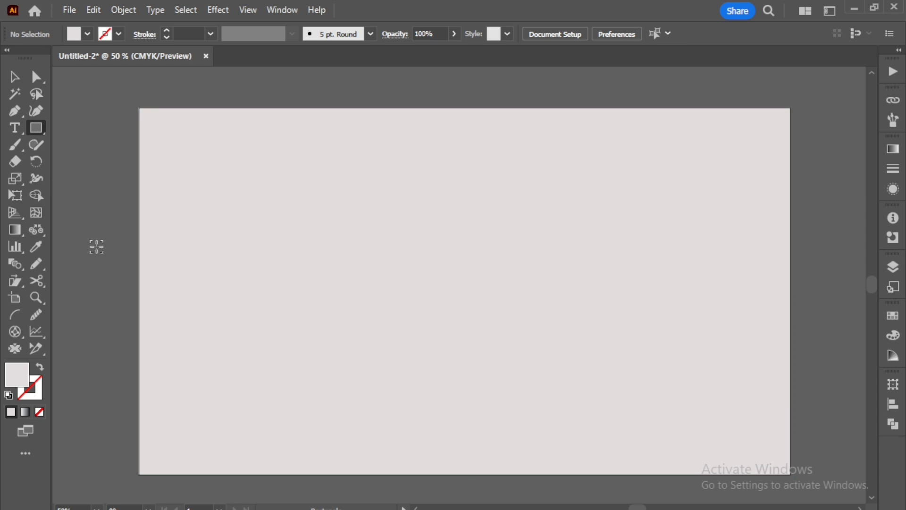
- Draw a small horizontal rectangle near the artboard's lower-left corner and fill it with F4EDED
scroll(95, 245, up, 1)
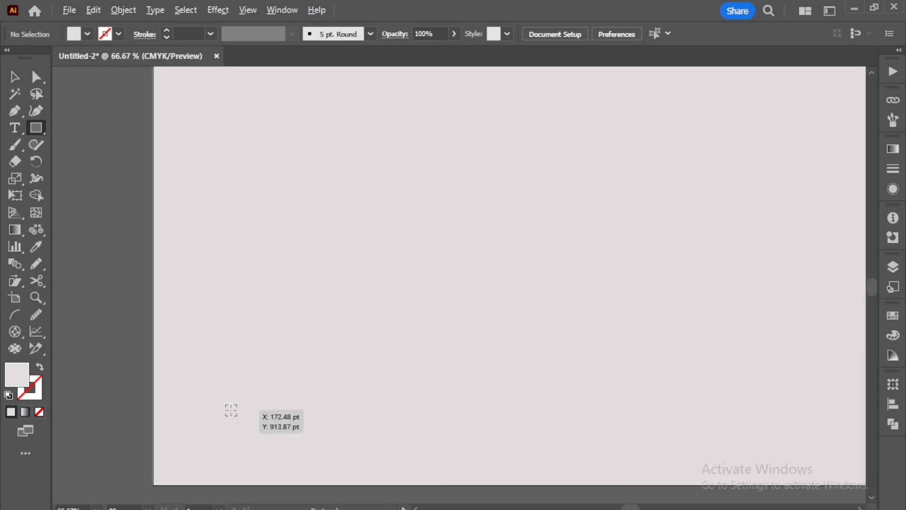
mouse_move(231, 411)
mouse_down()
mouse_move(253, 430)
mouse_move(273, 411)
mouse_move(272, 429)
mouse_up()
scroll(229, 431, up, 2)
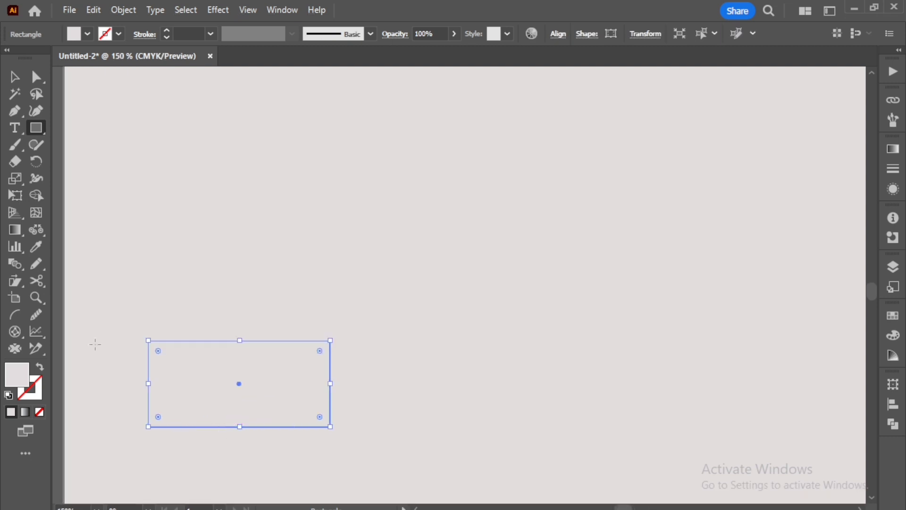
double_click(14, 373)
text(F4EDED)
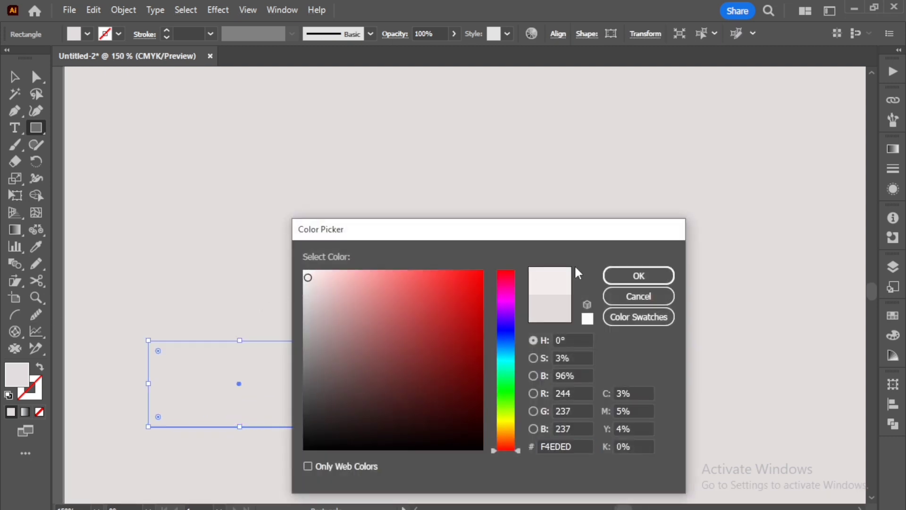
click(638, 276)
- Shear the small rectangle vertically with Free Transform by raising its right edge, forming a slanted panel
click(19, 78)
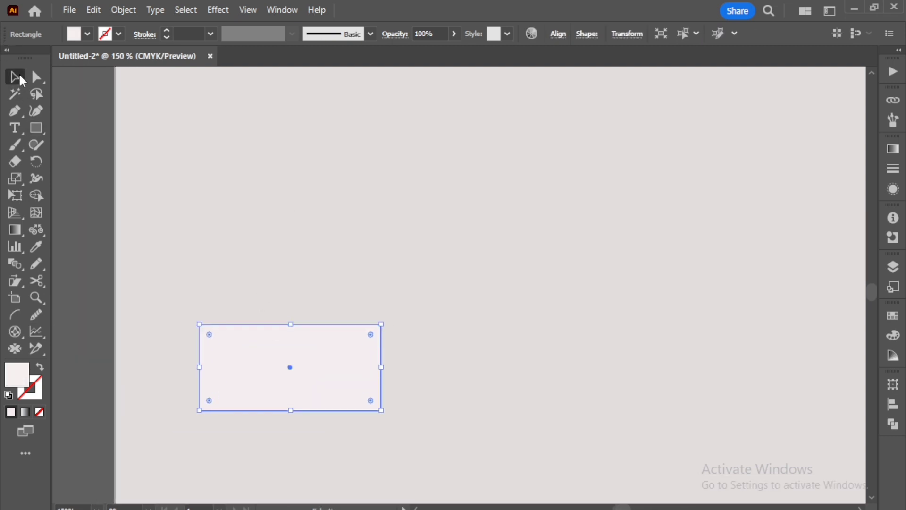
click(459, 355)
scroll(415, 390, up, 2)
click(220, 338)
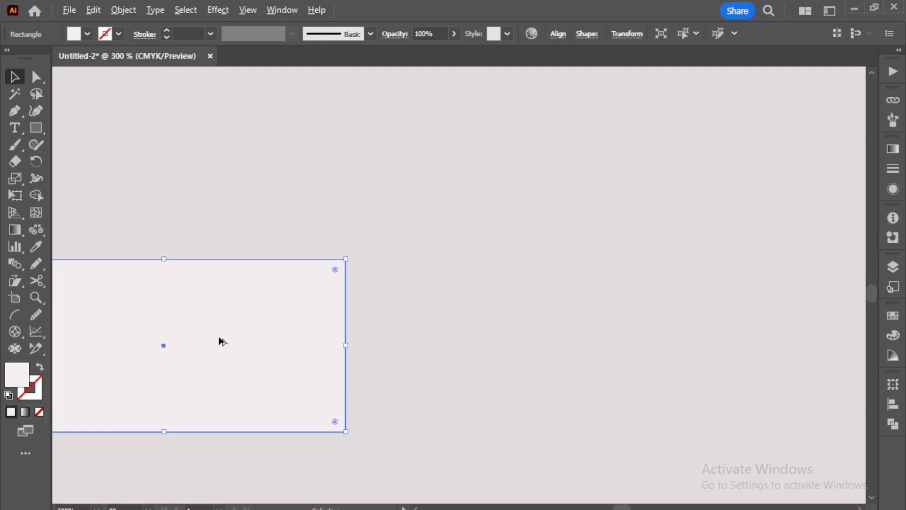
scroll(220, 337, down, 2)
click(12, 198)
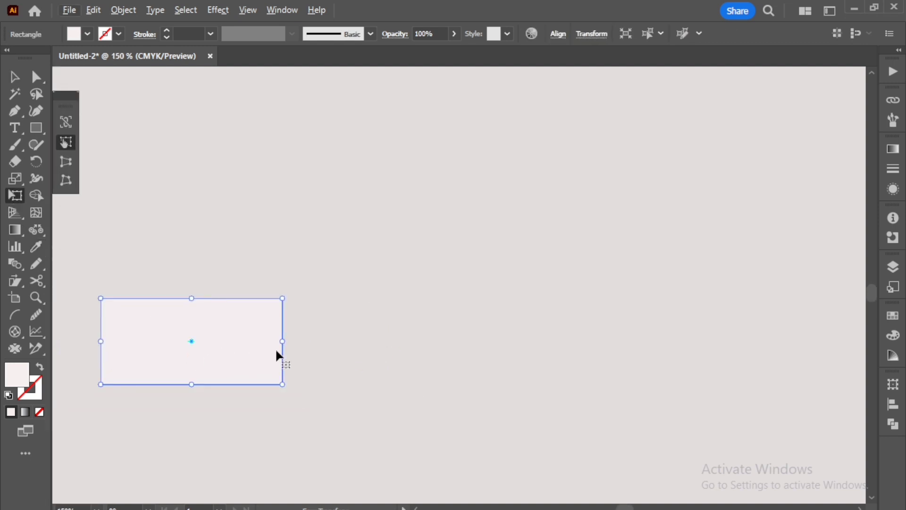
drag(281, 345, 280, 312)
click(8, 84)
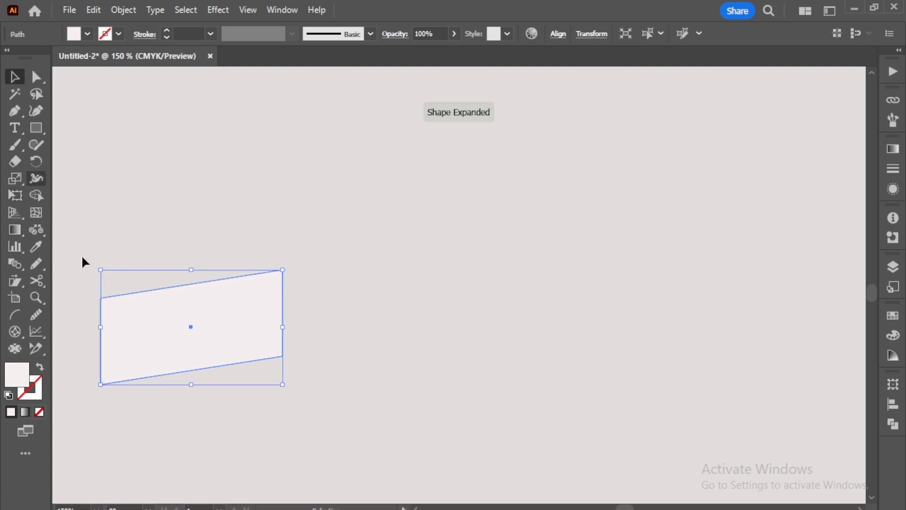
- Create a reflected copy of the slanted panel and move it flush against the original's right edge
right_click(173, 332)
mouse_move(285, 427)
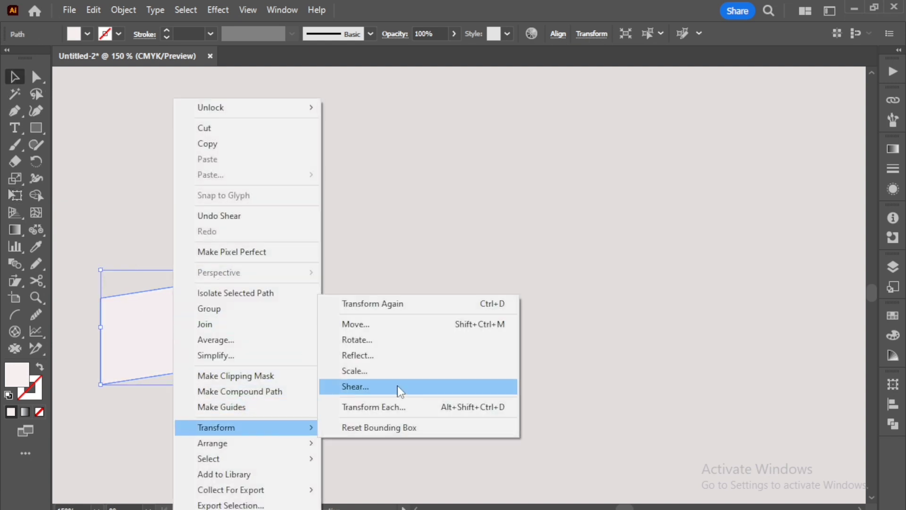
click(411, 359)
click(555, 433)
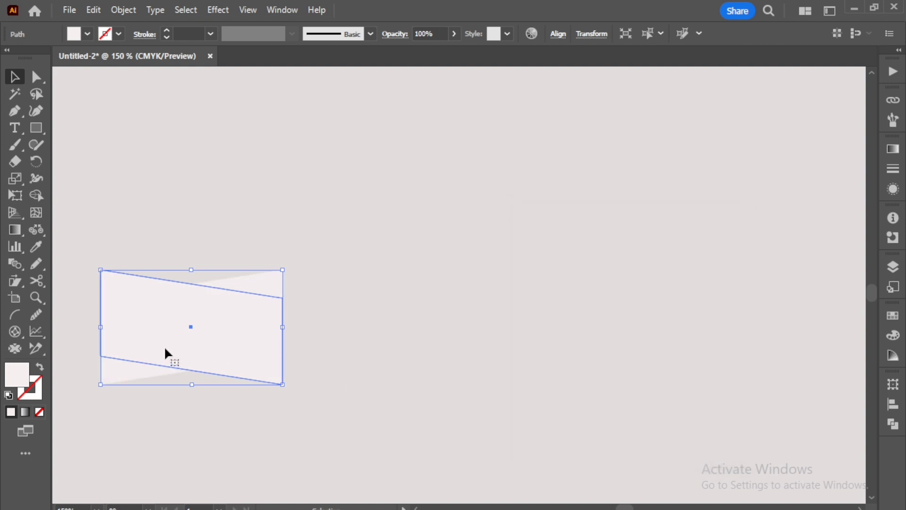
drag(164, 345, 348, 353)
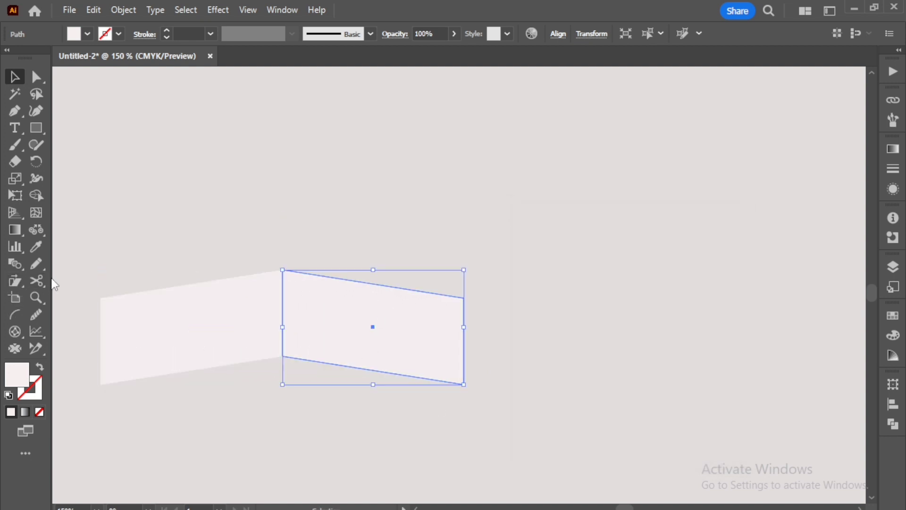
- Give the mirrored right panel the background's fill colour with the Eyedropper and reselect the panel
click(37, 247)
click(257, 335)
key(v)
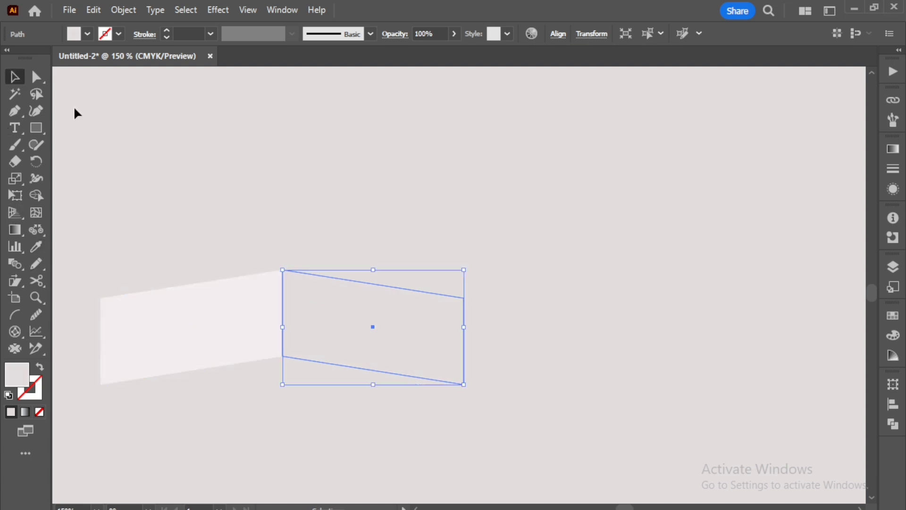
click(271, 484)
click(404, 361)
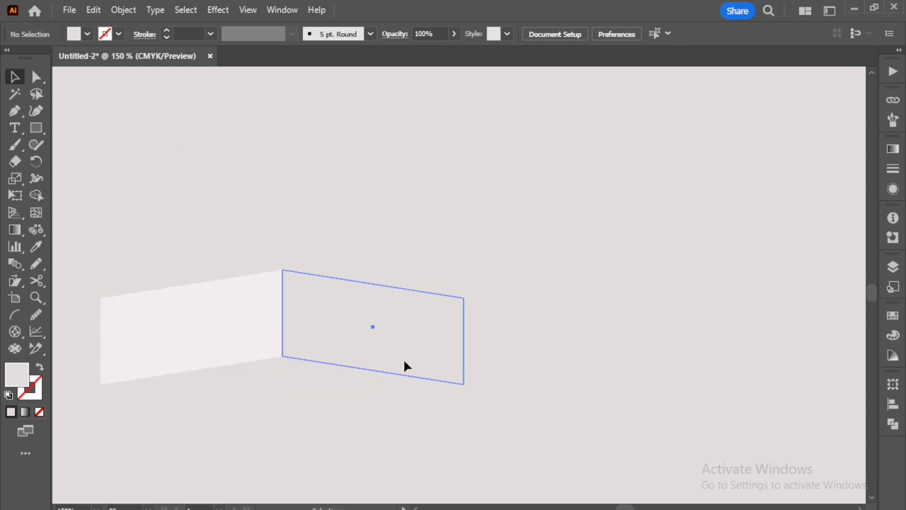
- Set the black (K) value of the right panel's fill to 5%
click(893, 335)
click(846, 381)
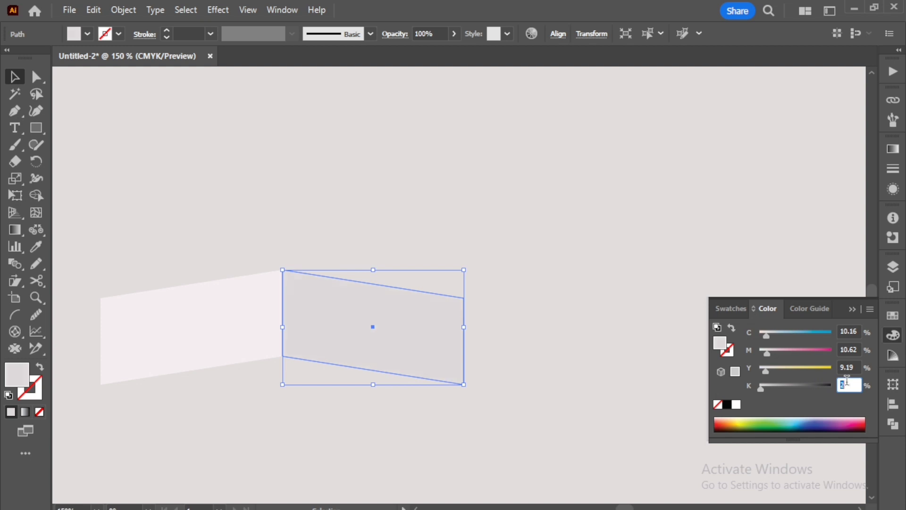
text(5)
key(Return)
click(557, 338)
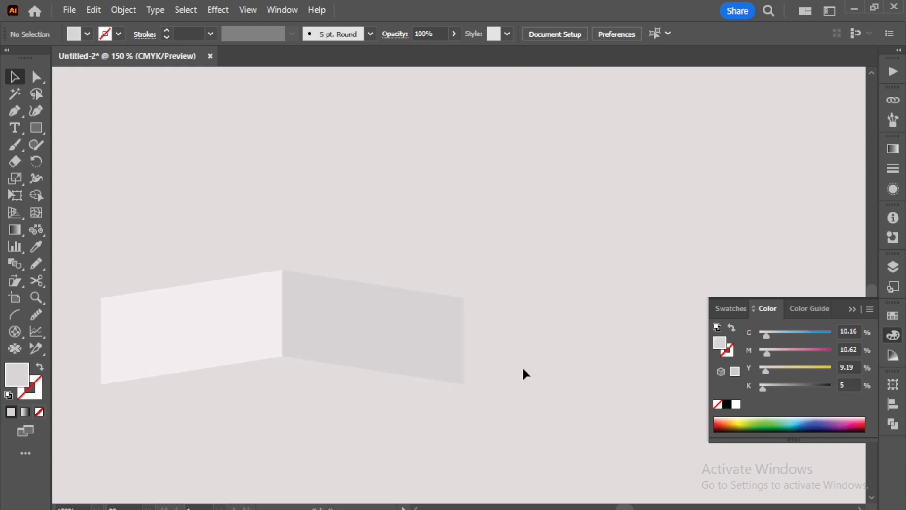
- Darken the right panel by setting its fill to C 14%, M 14%, Y 12% and K 7%
click(452, 331)
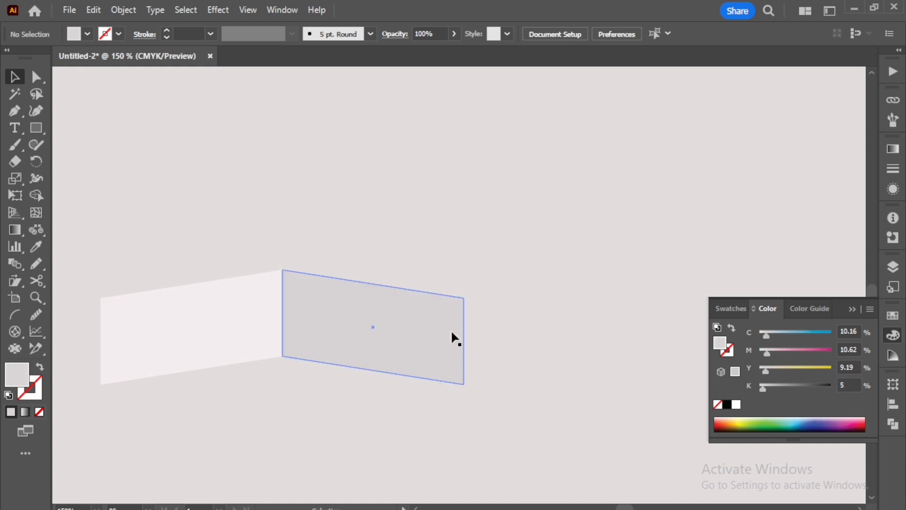
click(849, 382)
text(7)
click(854, 367)
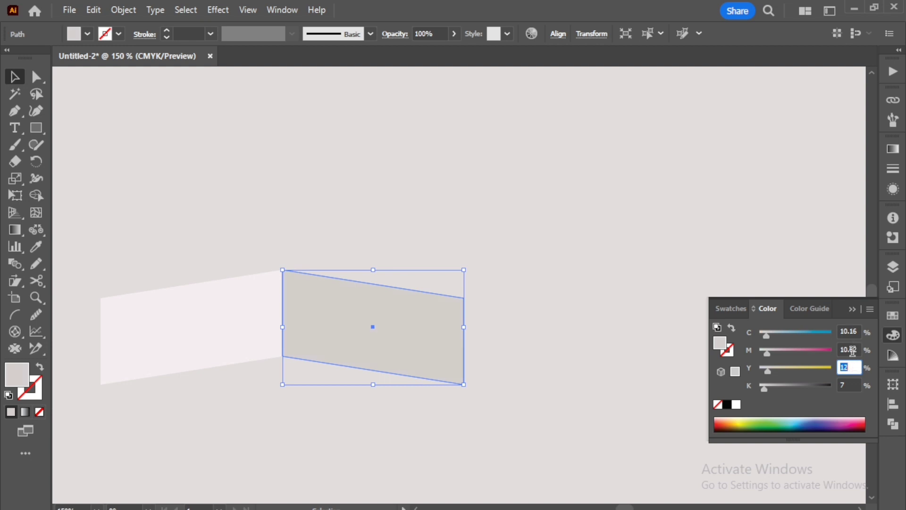
click(853, 349)
text(12)
key(Return)
click(855, 330)
text(12)
key(Return)
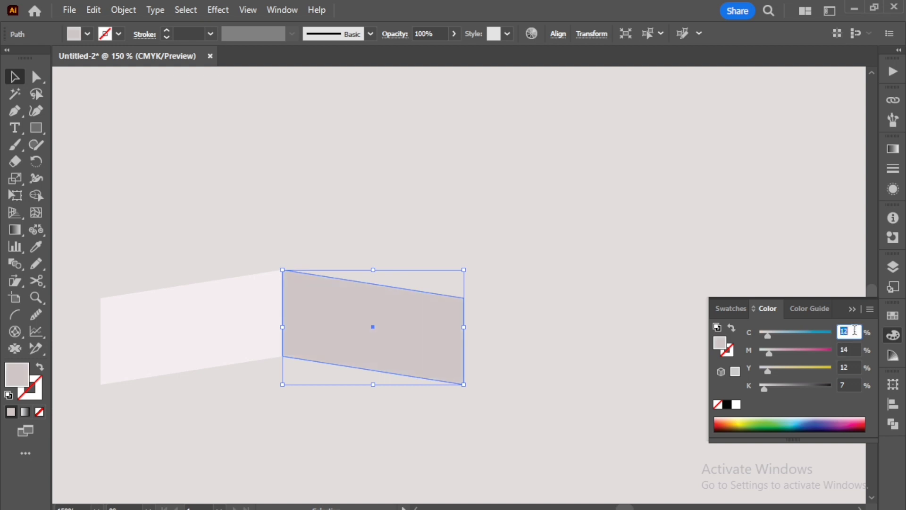
click(613, 367)
- Draw a wide light ellipse centred on the panels' shared edge, extending below their lower edges
scroll(562, 414, down, 1)
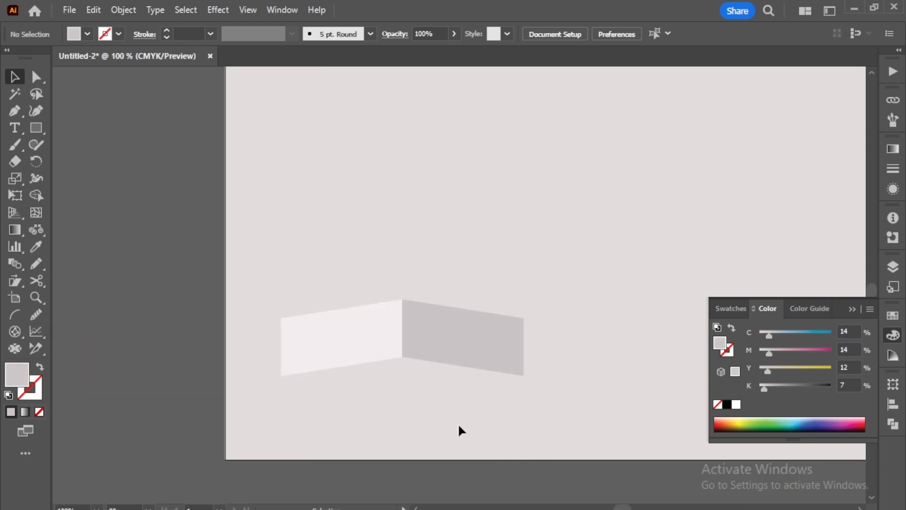
scroll(353, 427, up, 1)
scroll(352, 427, down, 1)
scroll(434, 432, up, 1)
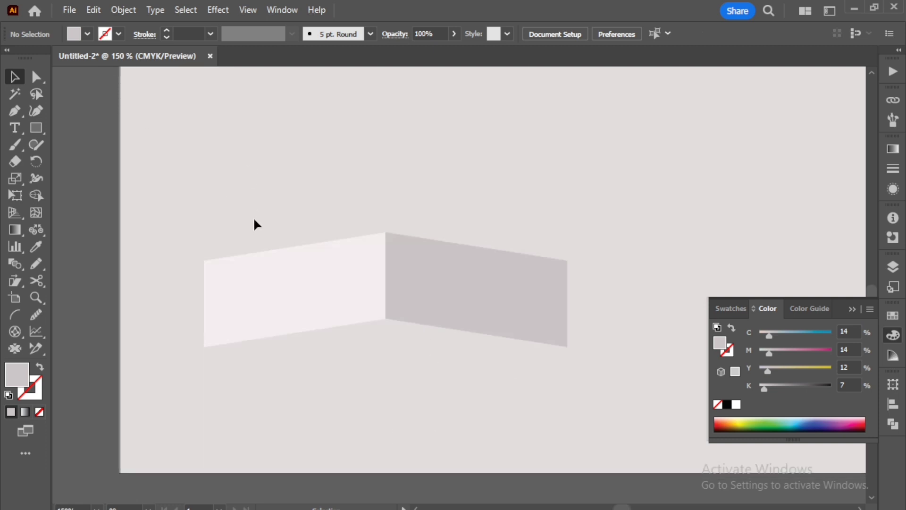
click(257, 289)
click(298, 198)
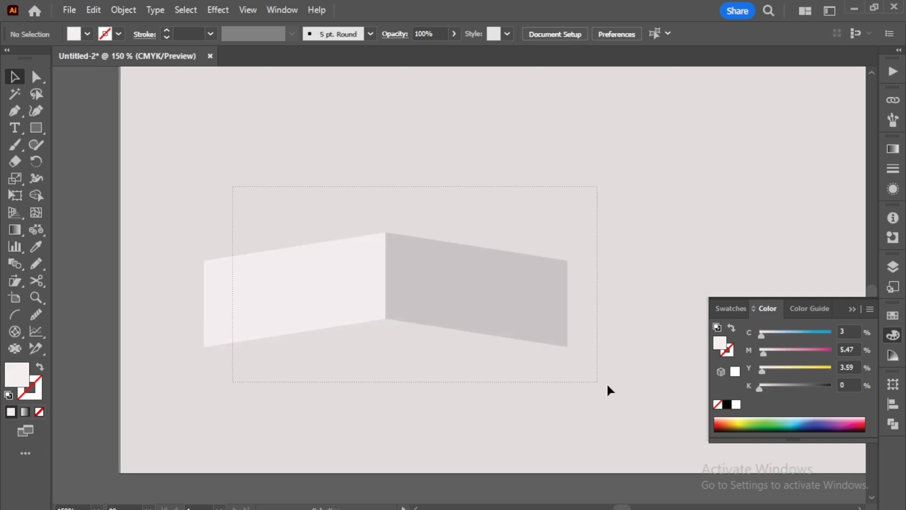
drag(608, 385, 607, 387)
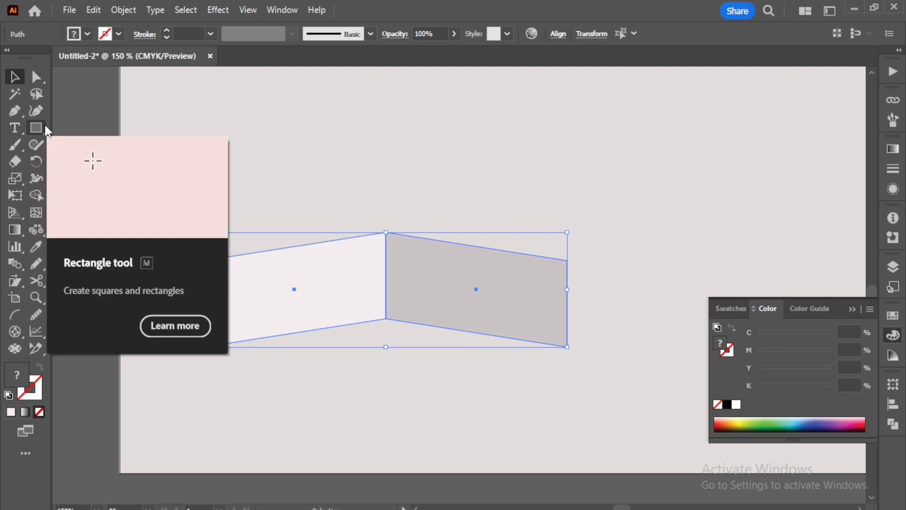
click(46, 129)
click(111, 134)
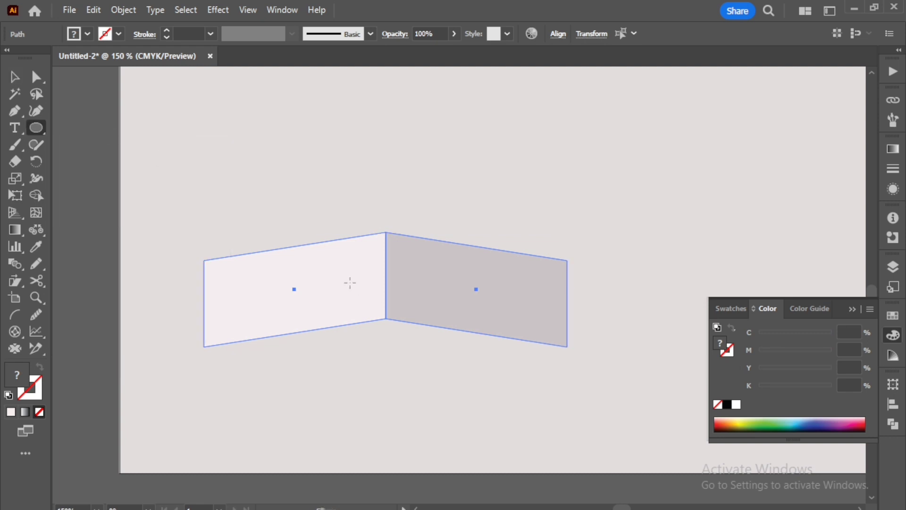
drag(350, 283, 464, 330)
drag(353, 282, 386, 324)
- Bring both slanted panels to the front, above the ellipse
drag(474, 259, 474, 259)
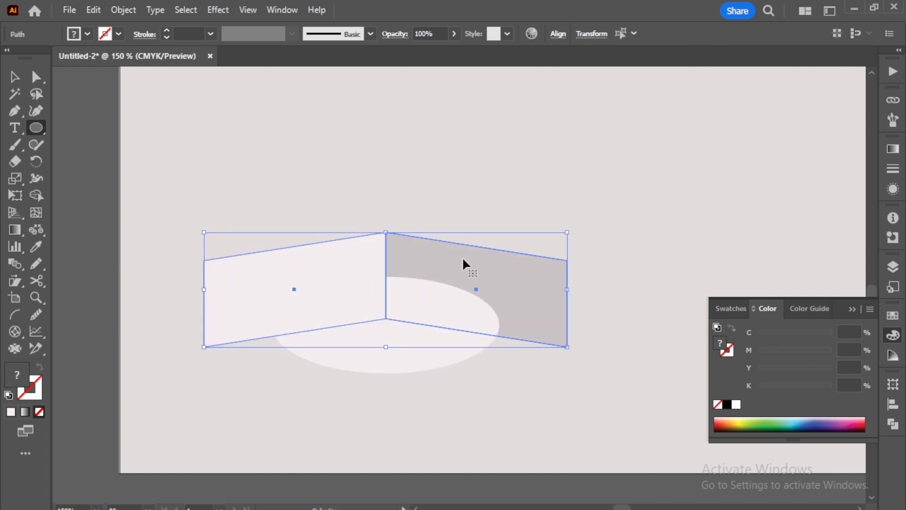
right_click(440, 262)
mouse_move(489, 427)
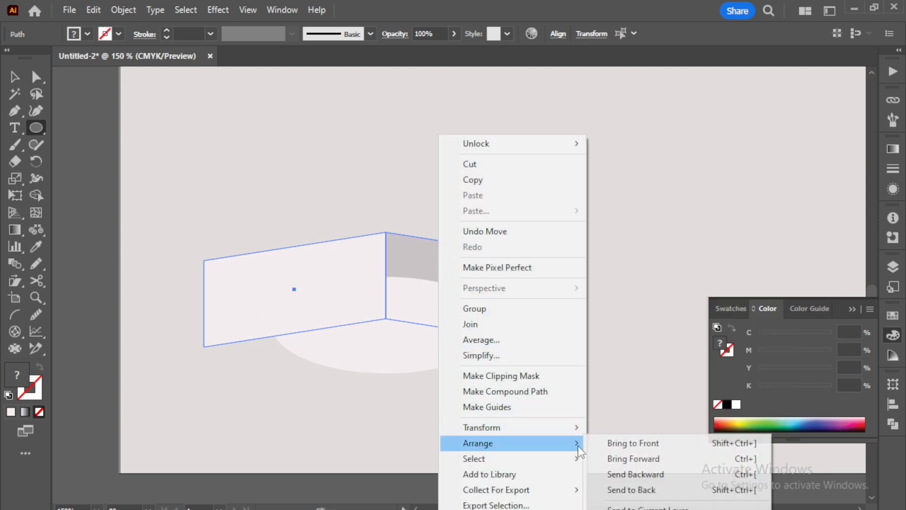
click(623, 441)
- Darken the ellipse beneath the panels by setting its fill's black (K) value to 62%
scroll(371, 391, up, 1)
scroll(372, 391, up, 1)
ctrl+click(373, 330)
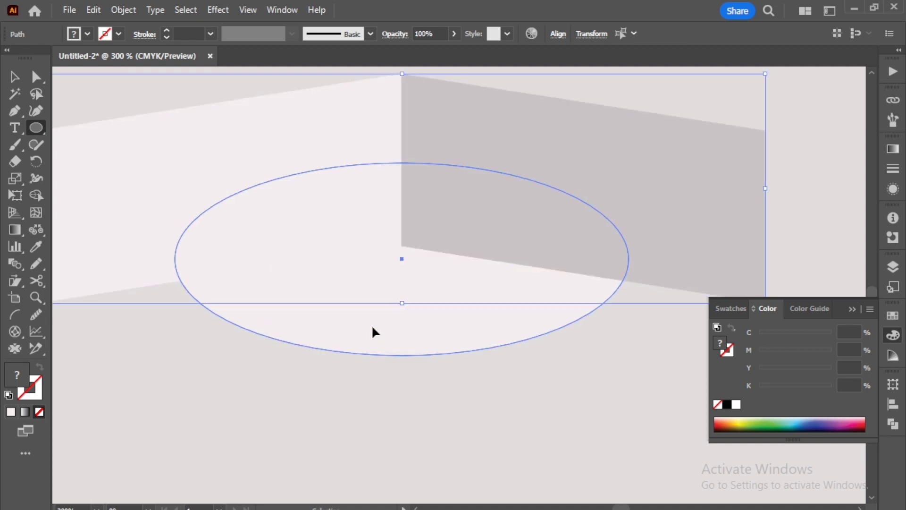
drag(755, 387, 805, 393)
scroll(519, 349, down, 2)
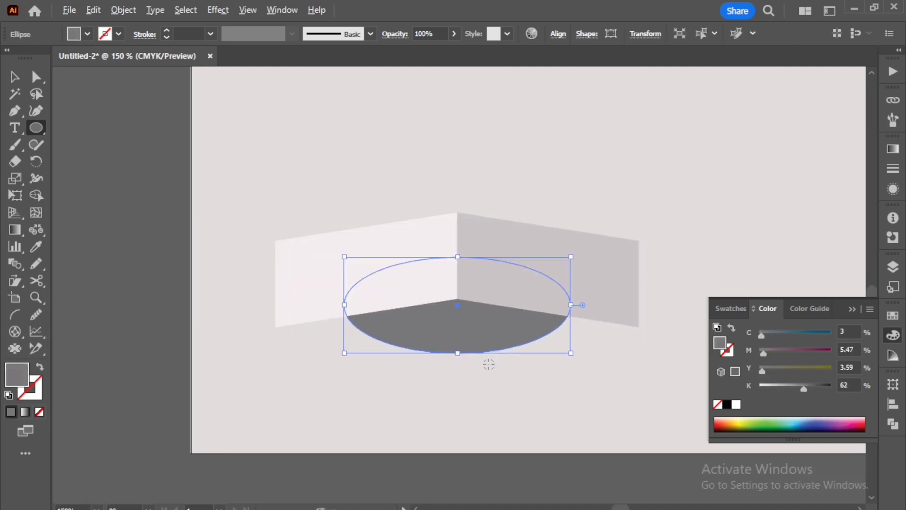
- Soften the dark ellipse into a shadow with a Gaussian Blur effect and deselect it
scroll(586, 368, up, 2)
drag(338, 243, 337, 258)
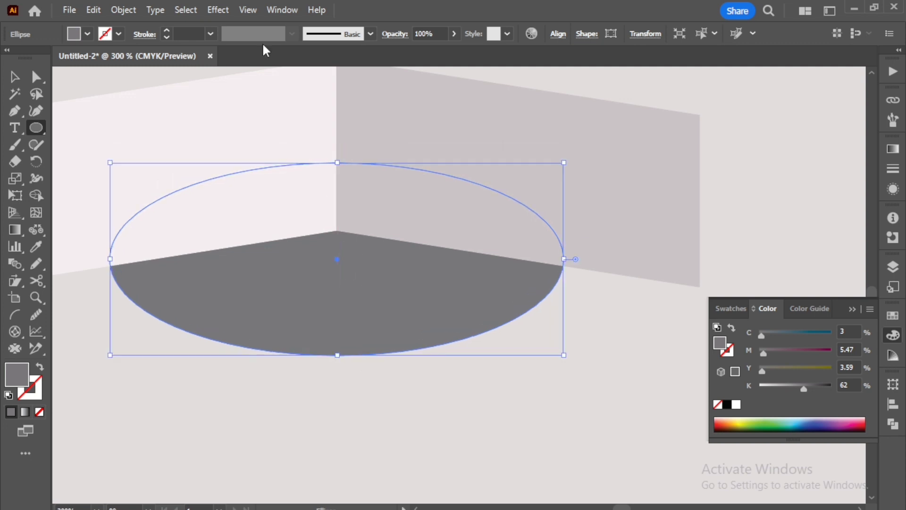
click(217, 9)
mouse_move(354, 246)
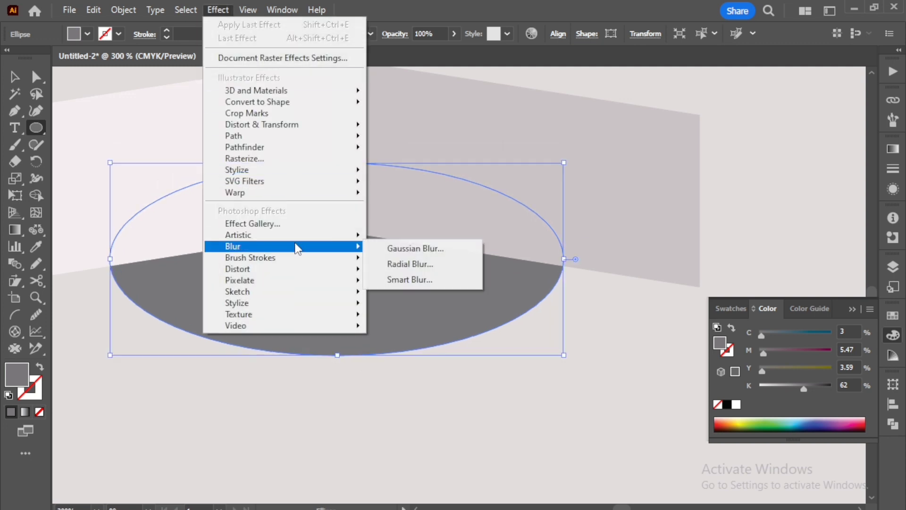
click(396, 244)
drag(334, 244, 365, 245)
click(353, 278)
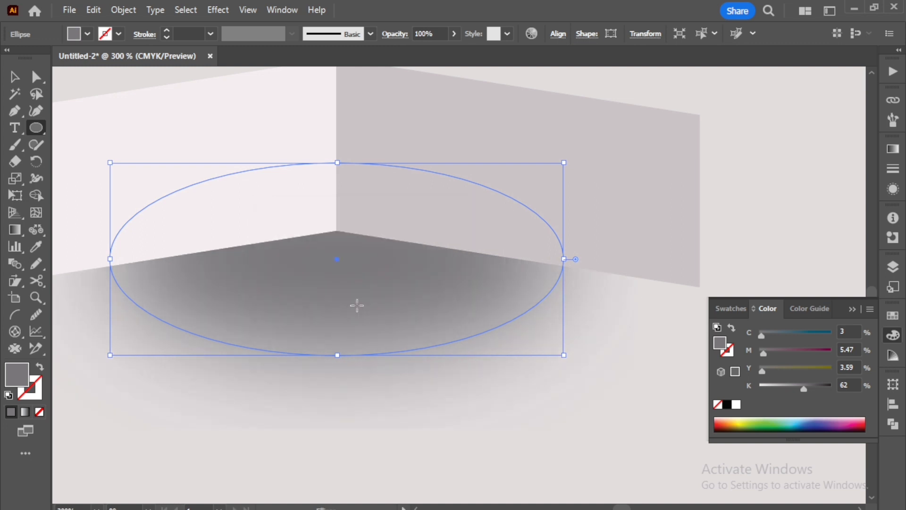
scroll(356, 303, down, 2)
key(ctrl+shift+a)
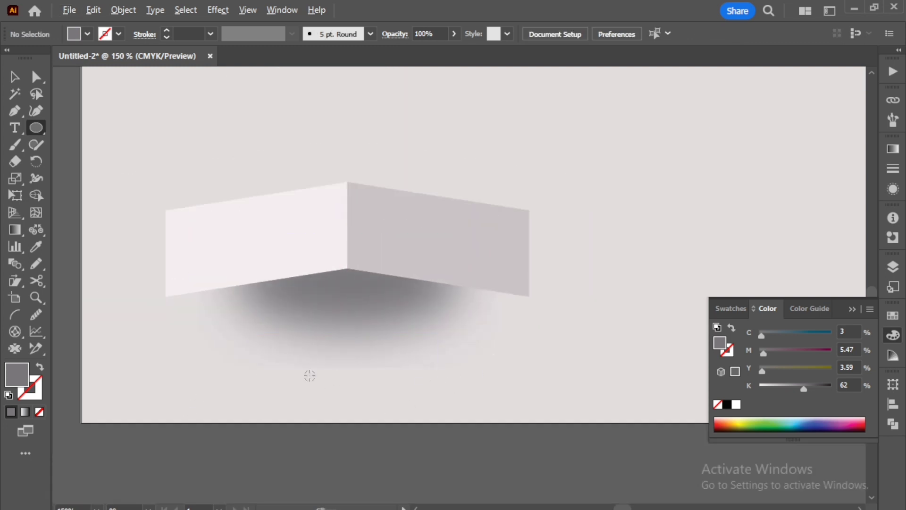
scroll(348, 364, up, 1)
scroll(352, 281, down, 1)
- Duplicate the folded shape and its shadow horizontally at equal spacing to make a row of five
key(v)
scroll(293, 189, down, 1)
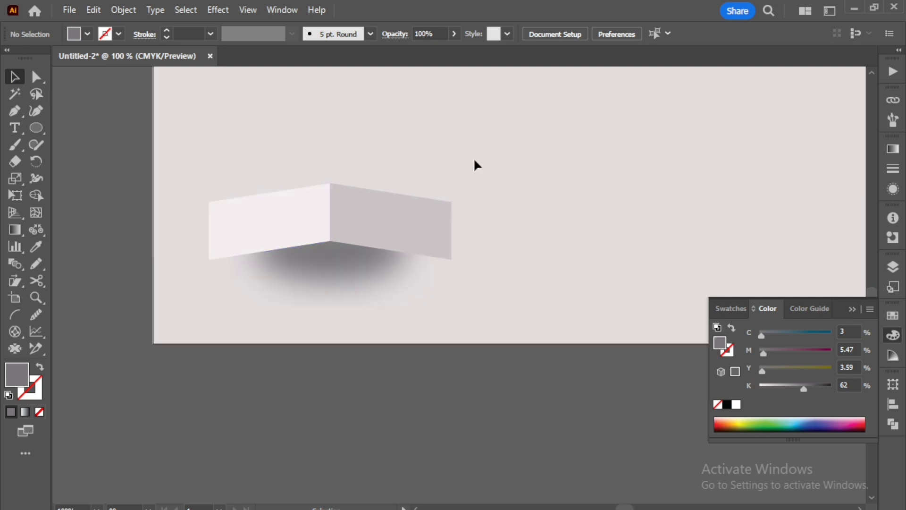
click(348, 268)
click(465, 140)
scroll(434, 241, up, 1)
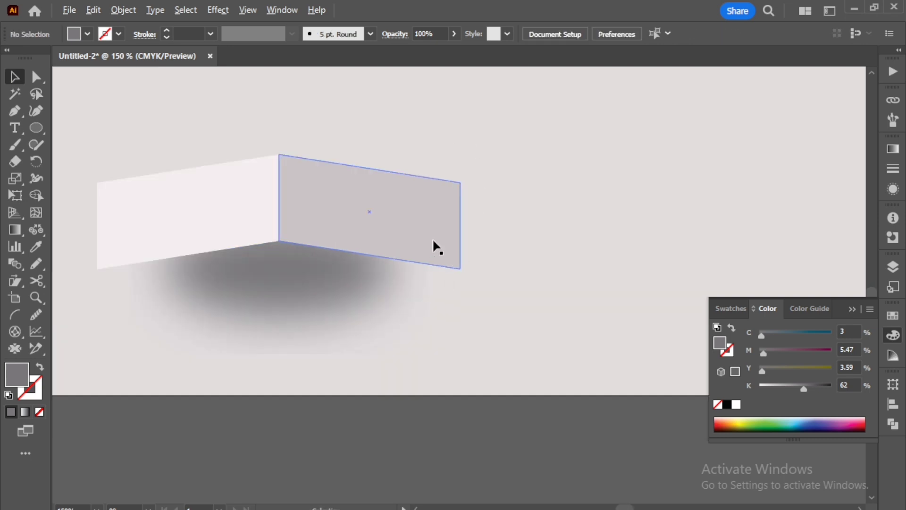
scroll(433, 242, down, 2)
scroll(652, 318, up, 3)
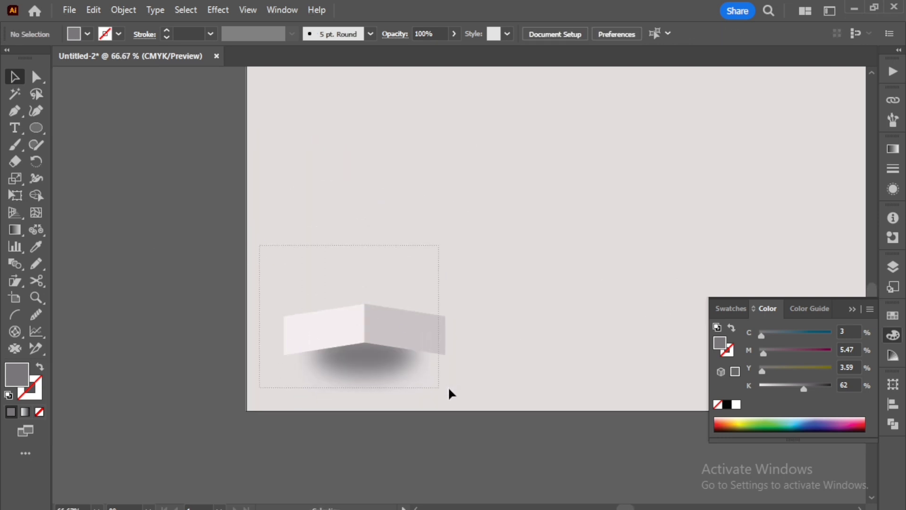
drag(449, 395, 449, 394)
drag(398, 344, 571, 340)
key(ctrl+d)
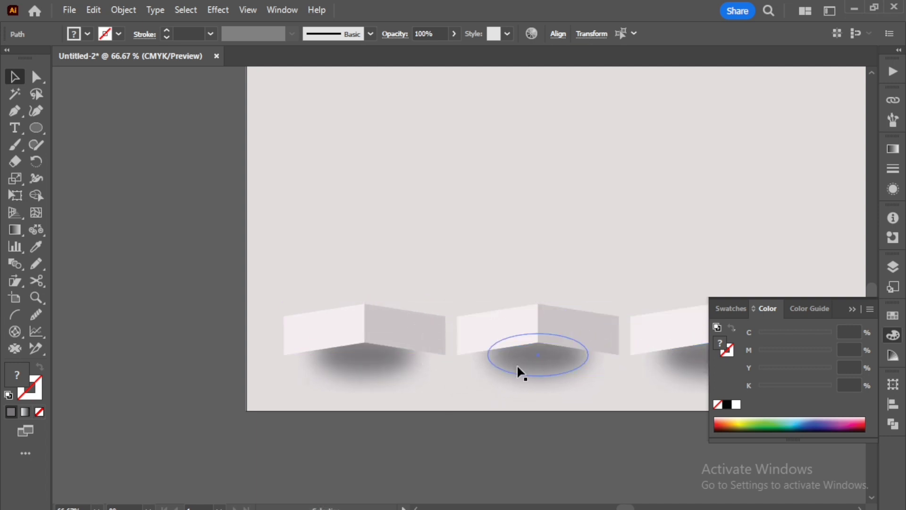
scroll(510, 371, down, 5)
scroll(670, 396, up, 2)
key(Delete)
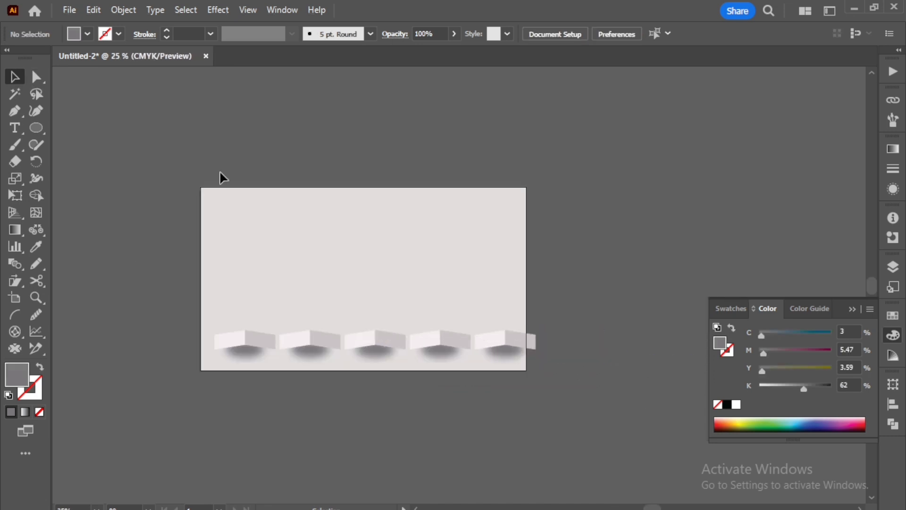
- Scale the whole row of five shapes down and move it to the artboard's lower-left area
drag(232, 300, 536, 349)
scroll(482, 378, up, 2)
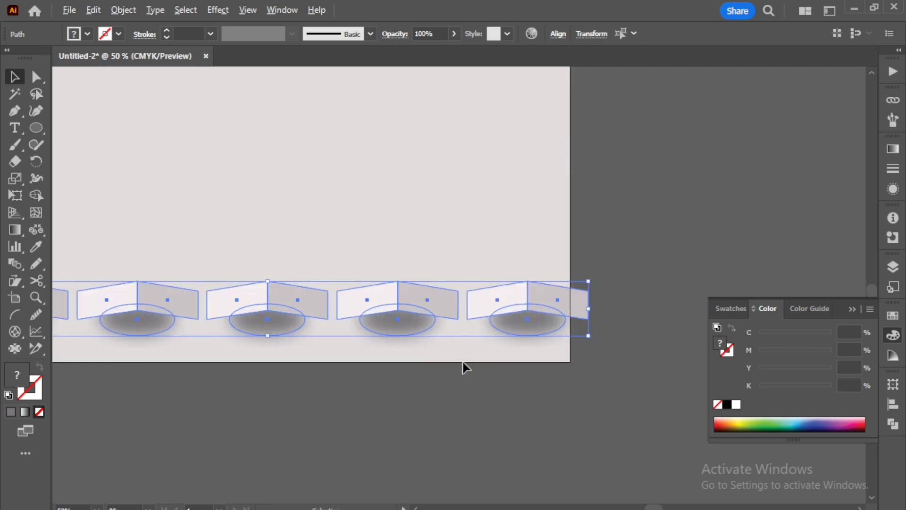
drag(590, 338, 399, 315)
scroll(449, 415, down, 2)
scroll(280, 377, up, 2)
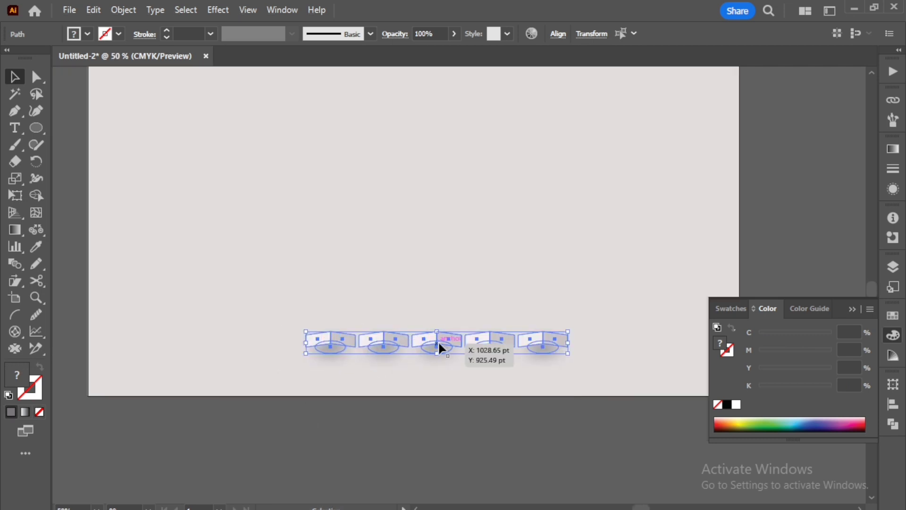
drag(441, 348, 235, 349)
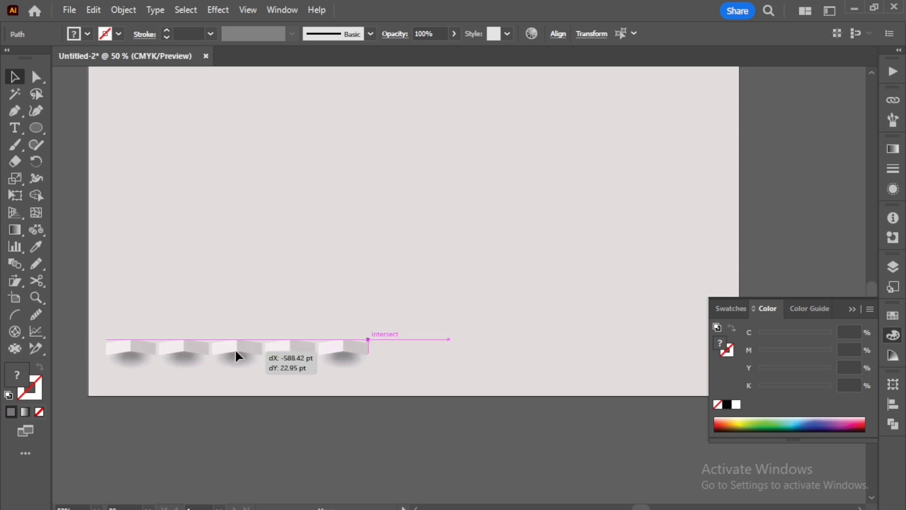
click(346, 298)
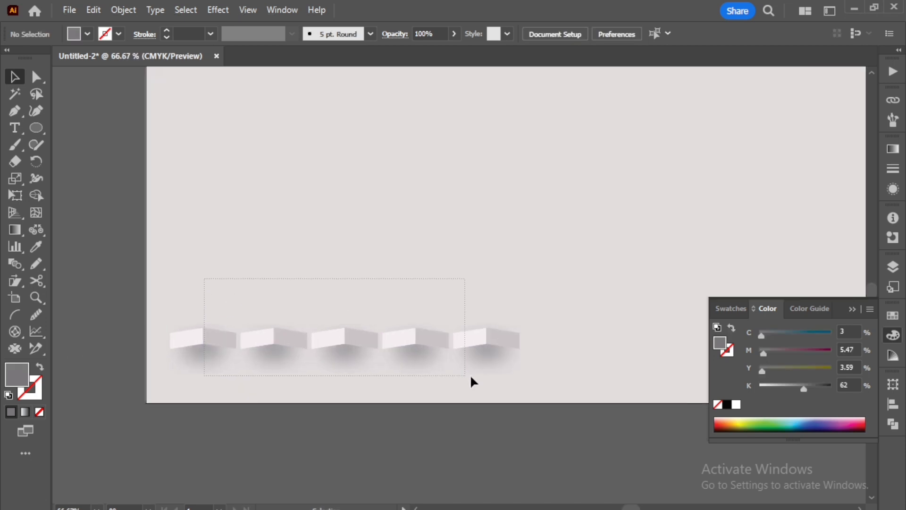
drag(471, 376, 507, 366)
drag(470, 340, 491, 316)
key(ctrl+plus)
key(ctrl+plus)
click(618, 222)
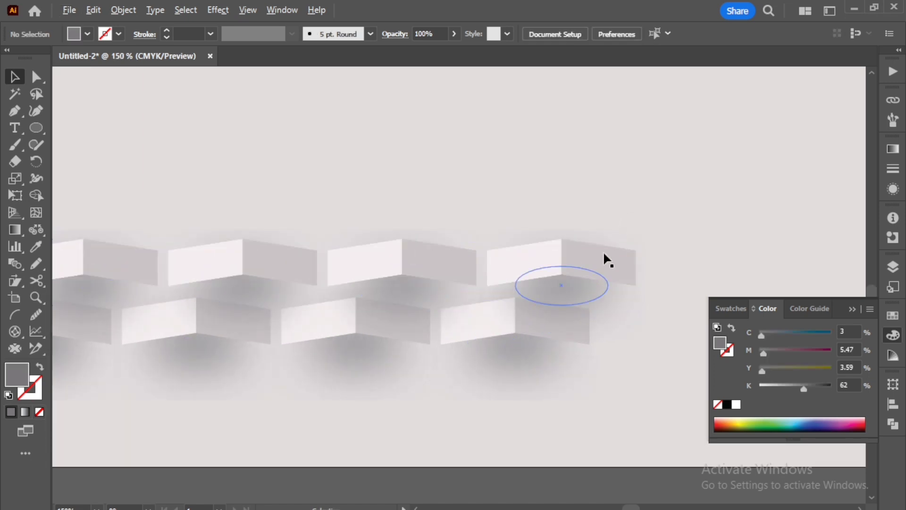
key(ctrl+z)
key(ctrl+minus)
drag(534, 319, 539, 279)
key(ctrl+z)
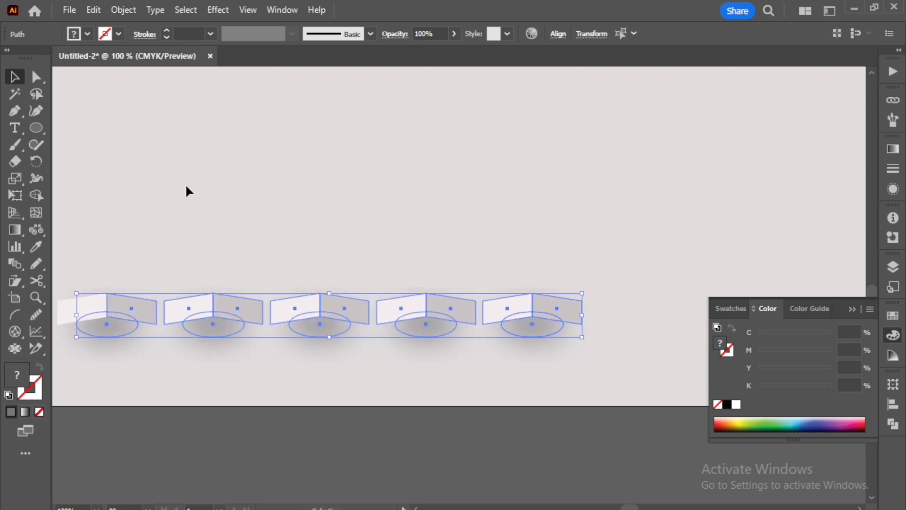
- Duplicate the complete row of five shapes with their shadows, placing the copy above it and offset to the right
click(92, 312)
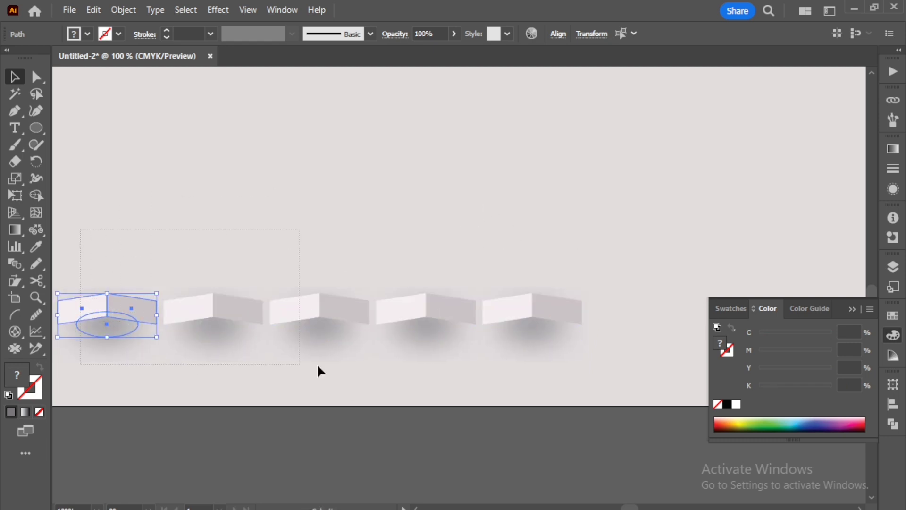
drag(319, 367, 647, 322)
drag(489, 329, 549, 251)
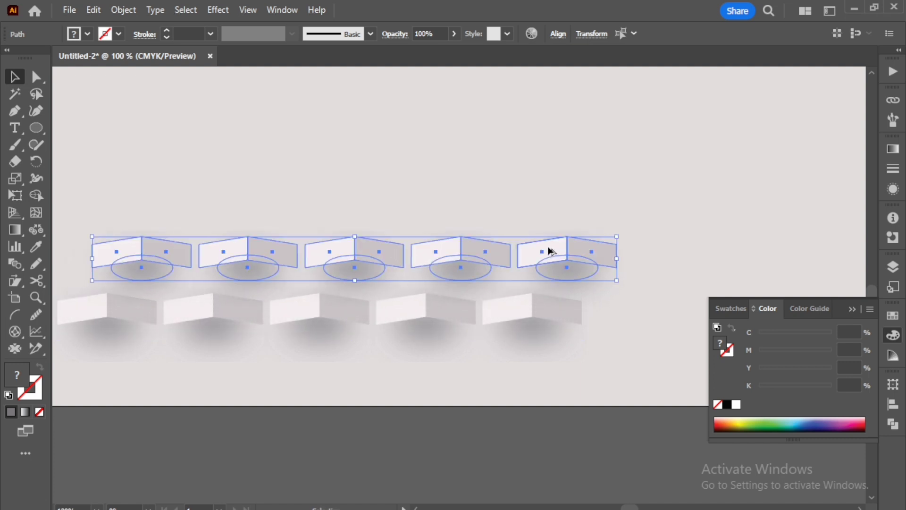
scroll(546, 253, down, 1)
scroll(546, 253, up, 3)
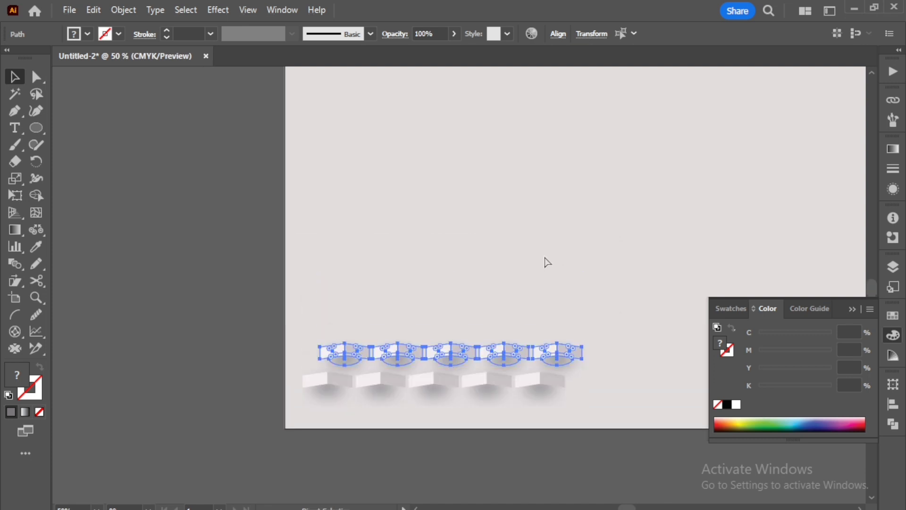
- Repeat the row duplication five times to build a slanted pattern of seven rows, then deselect
key(ctrl+d)
key(ctrl+d)
key(ctrl+d)
key(ctrl+d)
key(ctrl+d)
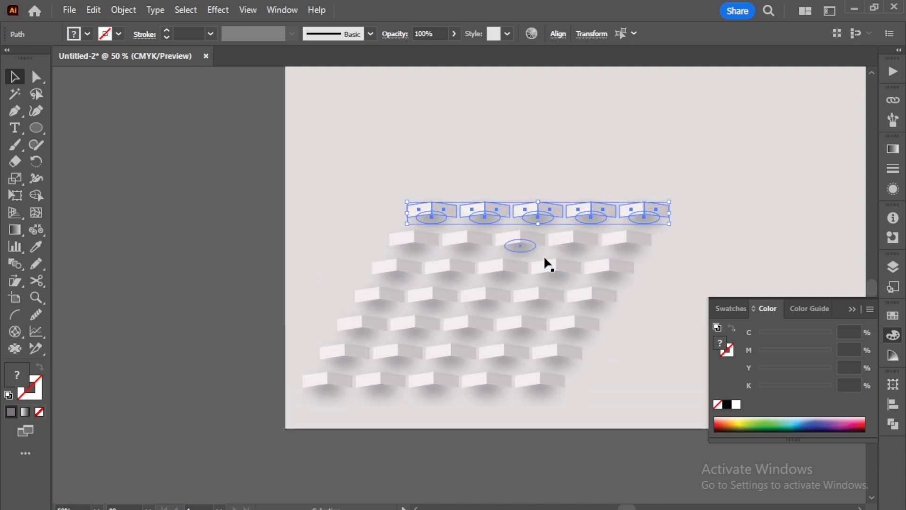
click(668, 269)
scroll(646, 278, up, 2)
scroll(375, 298, down, 2)
scroll(373, 293, up, 1)
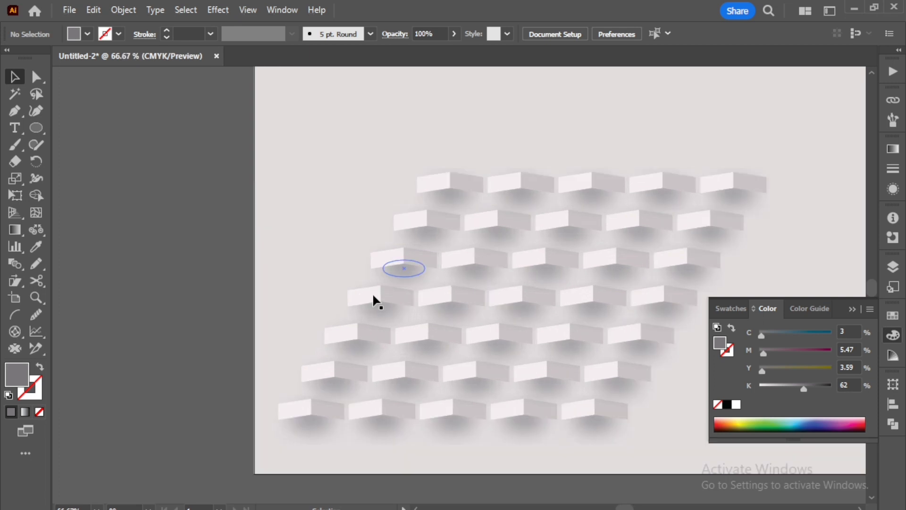
- Copy the lowest row's leftmost folded shape with its shadow into the space beside the second row
drag(290, 403, 353, 457)
scroll(288, 380, up, 1)
key(a)
click(321, 377)
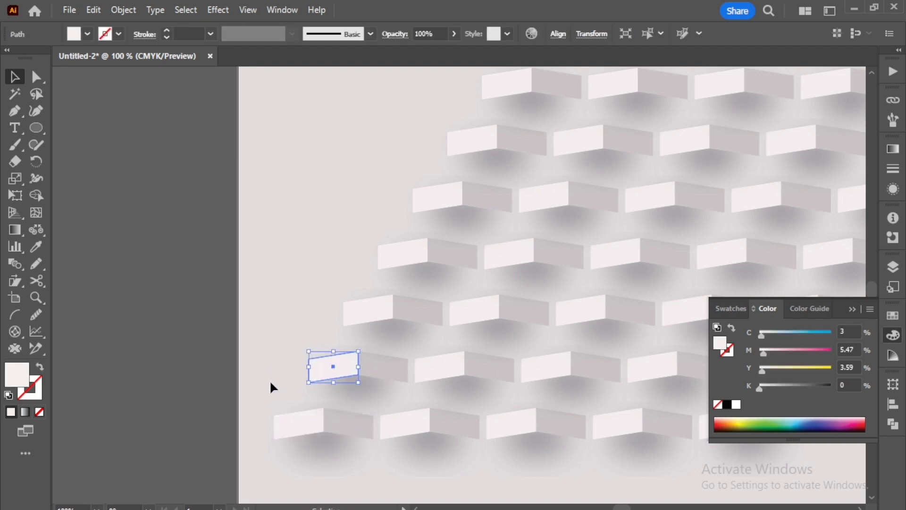
click(270, 385)
mouse_move(269, 406)
mouse_down()
mouse_move(308, 432)
mouse_move(274, 407)
mouse_up()
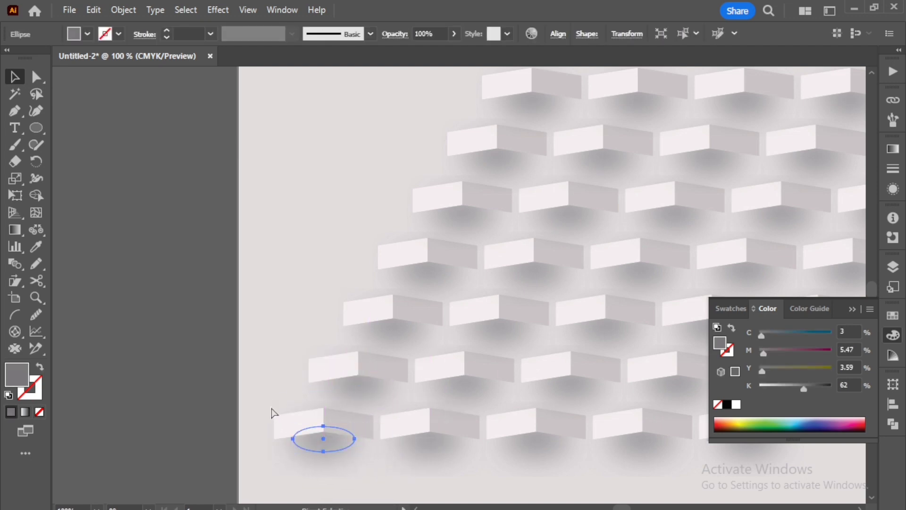
shift+click(330, 438)
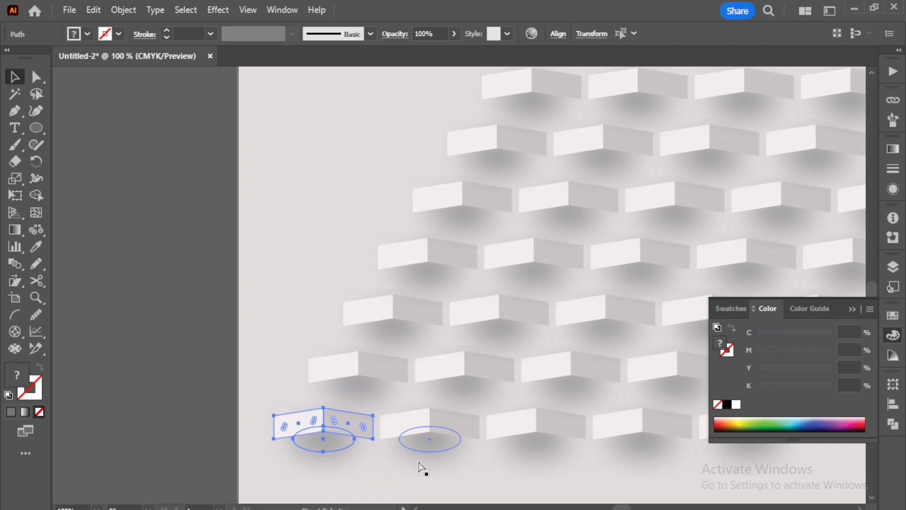
drag(326, 422, 310, 341)
scroll(314, 384, up, 3)
scroll(313, 384, down, 2)
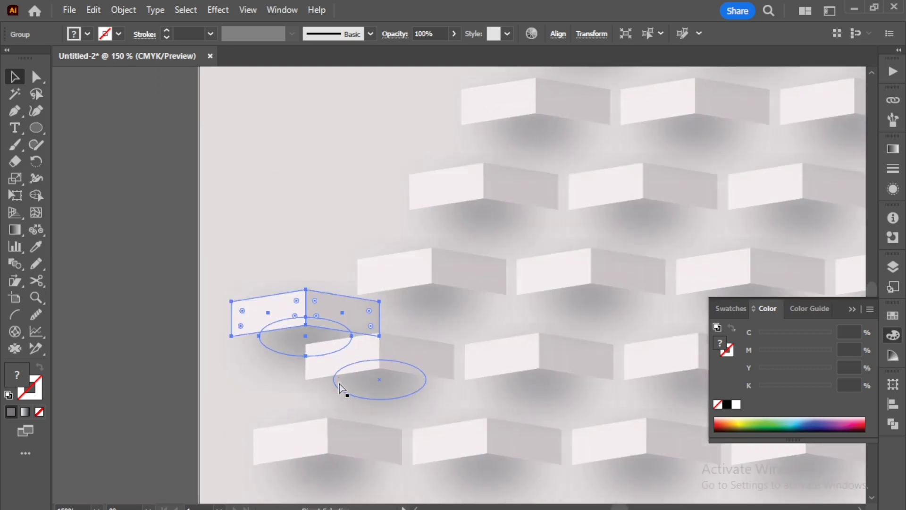
- Try to repeat the single-shape copy upward along the artboard's left edge
key(shift+Up)
key(shift+Up)
key(shift+Up)
key(shift+Up)
key(shift+Up)
key(shift+Up)
key(shift+Up)
key(shift+Up)
key(shift+Up)
key(shift+Up)
key(shift+Up)
key(shift+Up)
key(shift+Up)
key(shift+Up)
key(shift+Up)
key(shift+Up)
key(shift+Up)
key(shift+Up)
key(shift+Up)
key(shift+Up)
scroll(340, 388, down, 2)
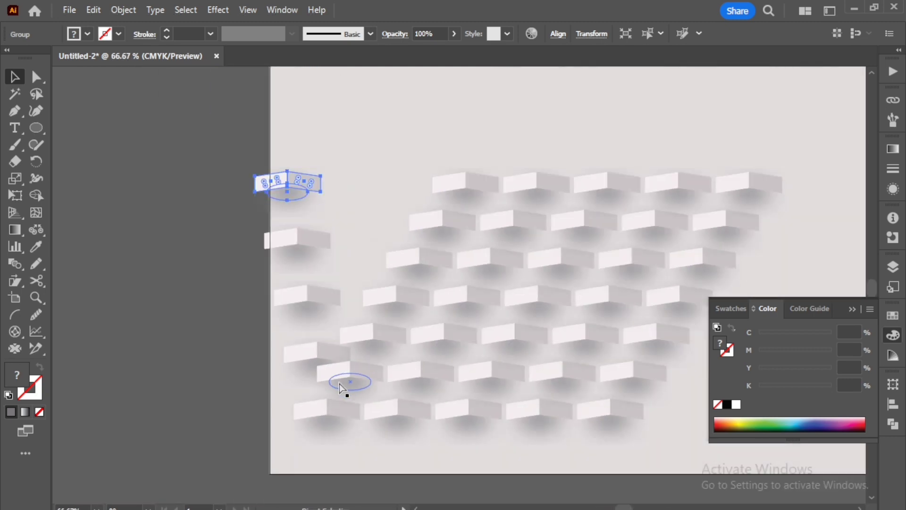
- Undo the repeated single-shape copies, keeping only the first one beside the second row
key(shift+Down)
key(shift+Down)
key(shift+Down)
key(shift+Down)
key(shift+Down)
key(shift+Down)
key(shift+Down)
key(shift+Down)
key(shift+Down)
key(shift+Down)
key(shift+Down)
key(shift+Down)
key(shift+Down)
key(shift+Down)
key(shift+Down)
key(shift+Down)
key(shift+Down)
key(shift+Down)
key(shift+Down)
key(shift+Down)
click(274, 331)
scroll(274, 331, up, 1)
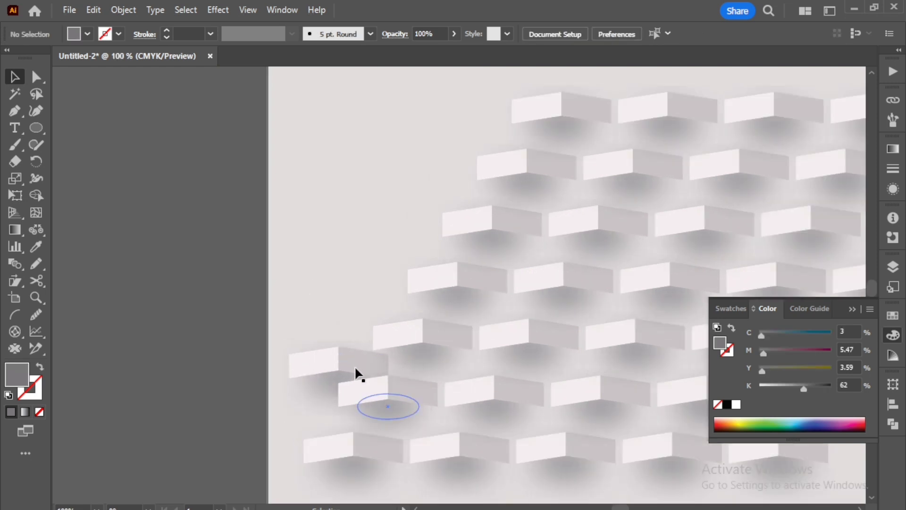
- Add two more copies of the single folded shape, stacked upward beside the pattern's slanted left edge
drag(349, 368, 377, 245)
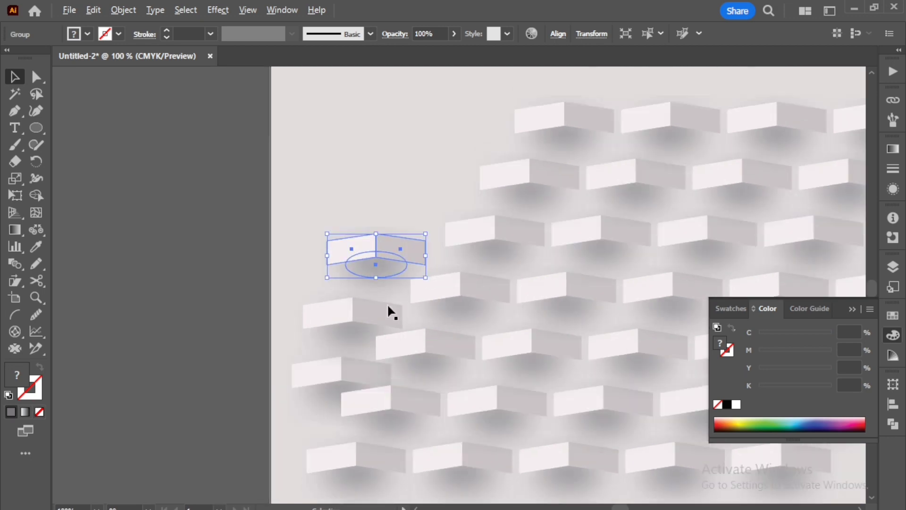
scroll(387, 303, down, 3)
scroll(456, 334, up, 1)
scroll(441, 345, down, 1)
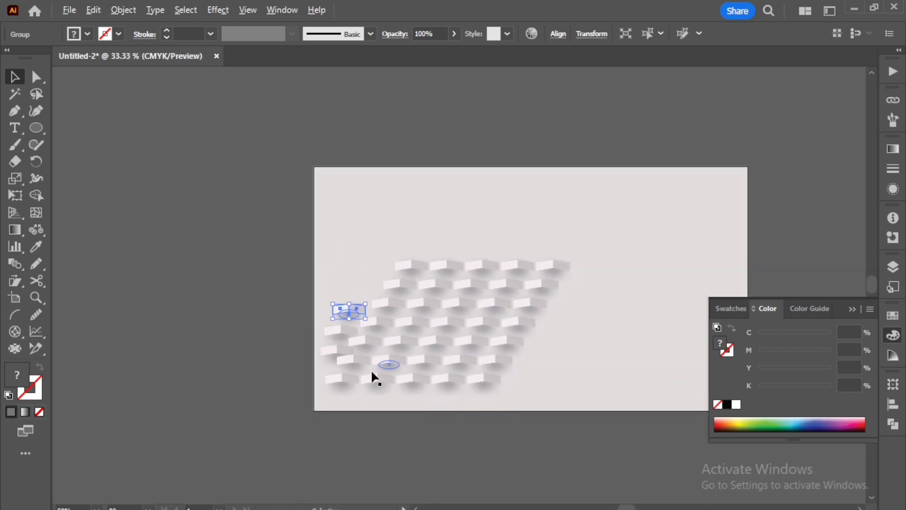
- Delete the three loose shape copies beside the pattern's slanted left edge
scroll(463, 373, up, 1)
drag(189, 327, 186, 345)
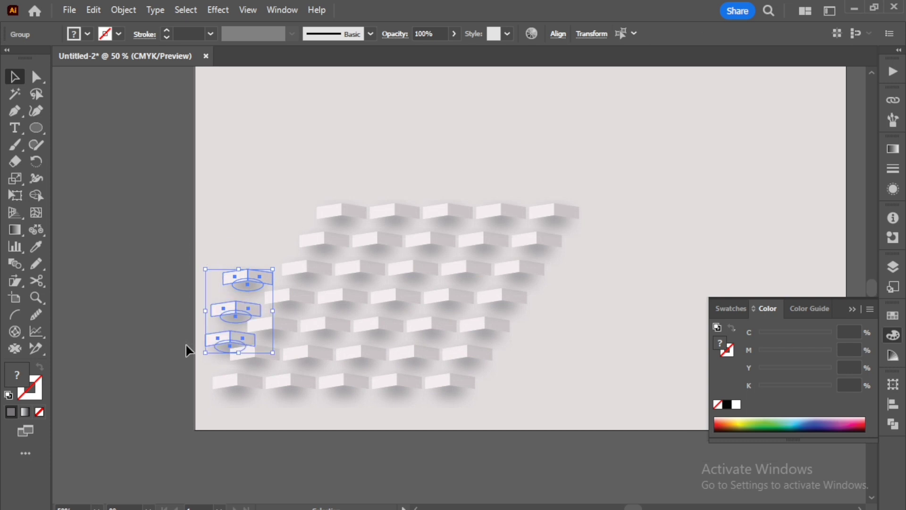
key(Delete)
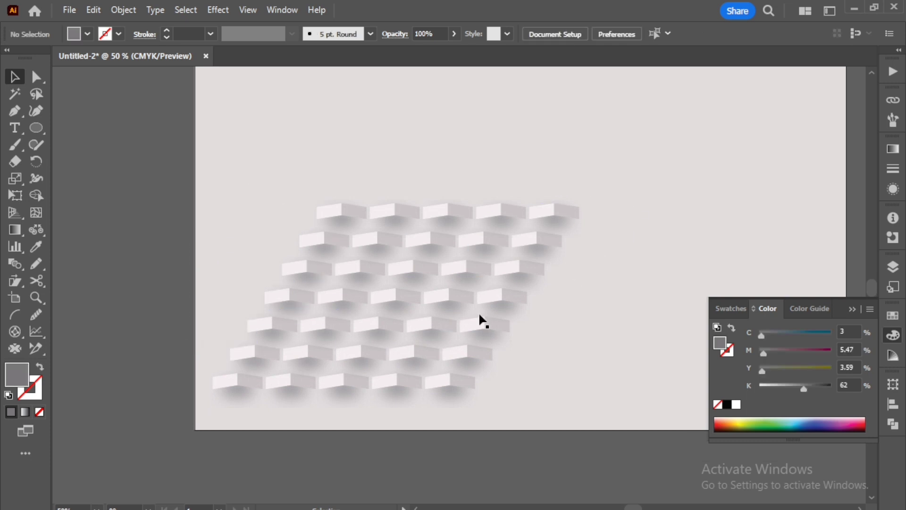
- Duplicate the entire seven-row pattern, placing the copy directly above the top row and continuing its slant to the right
scroll(299, 378, down, 1)
scroll(299, 378, up, 2)
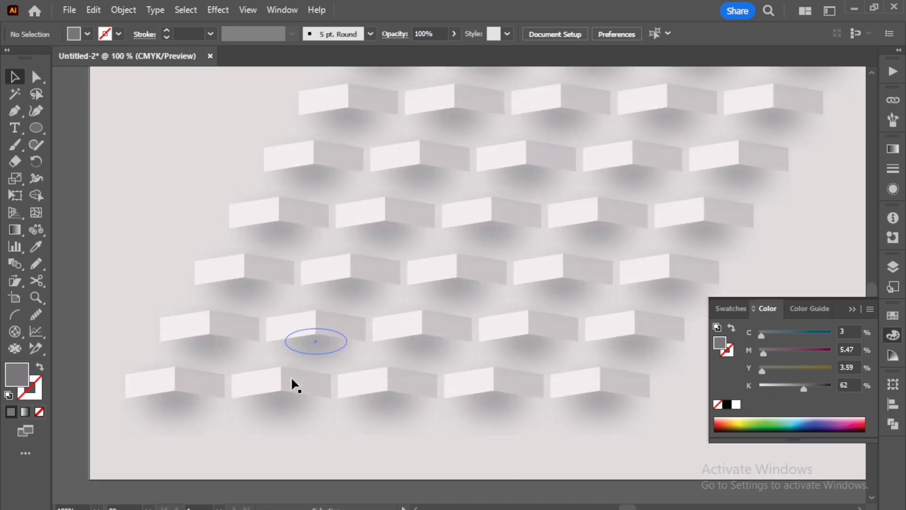
scroll(290, 376, down, 1)
scroll(400, 371, down, 1)
drag(413, 466, 447, 445)
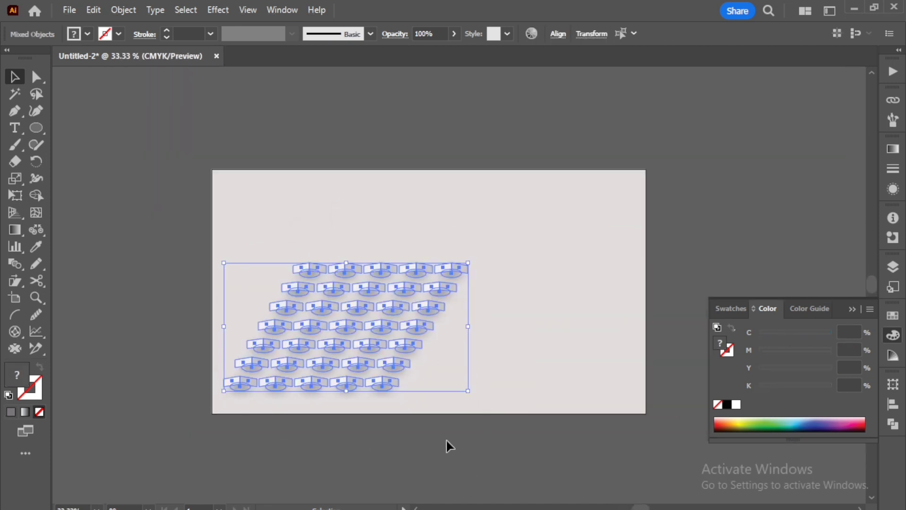
drag(367, 362, 454, 231)
scroll(463, 266, up, 2)
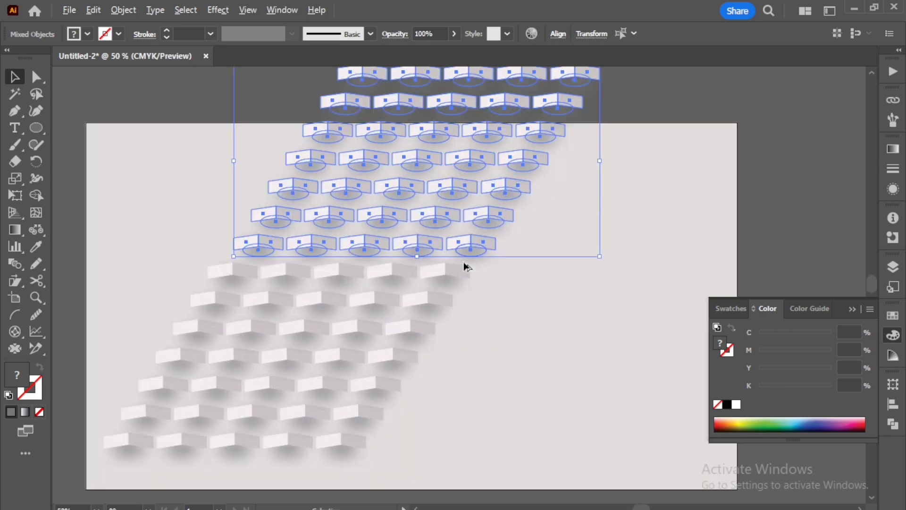
- Delete the three topmost rows of folded shapes, including their leftover shadows, at and above the artboard's top edge
scroll(591, 134, down, 2)
click(571, 143)
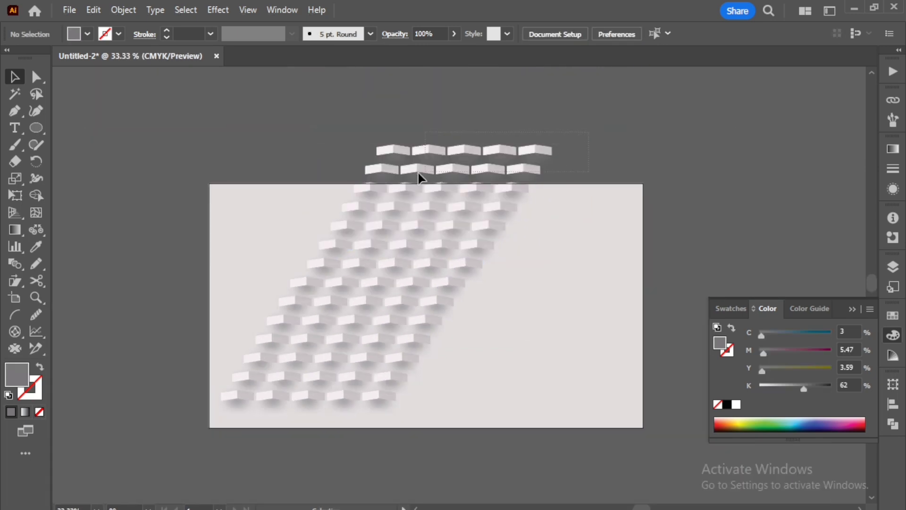
drag(347, 183, 431, 235)
key(Delete)
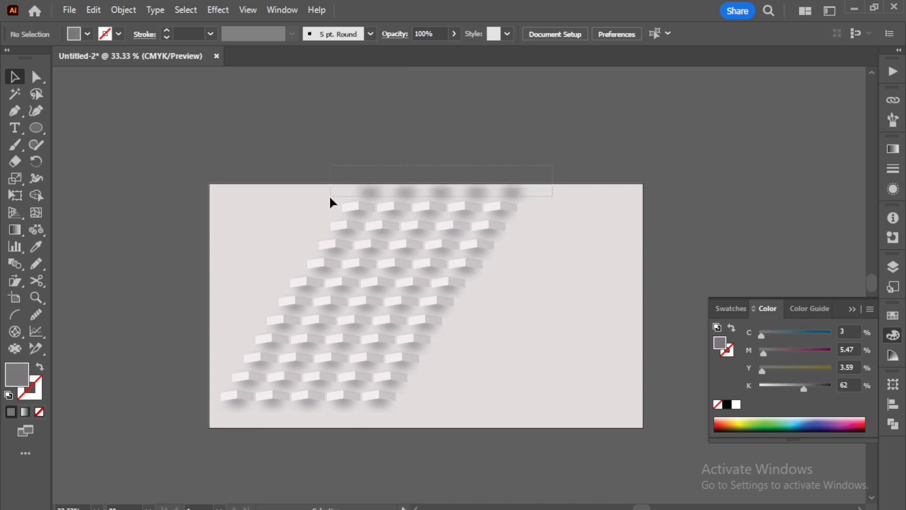
drag(330, 197, 330, 196)
key(Delete)
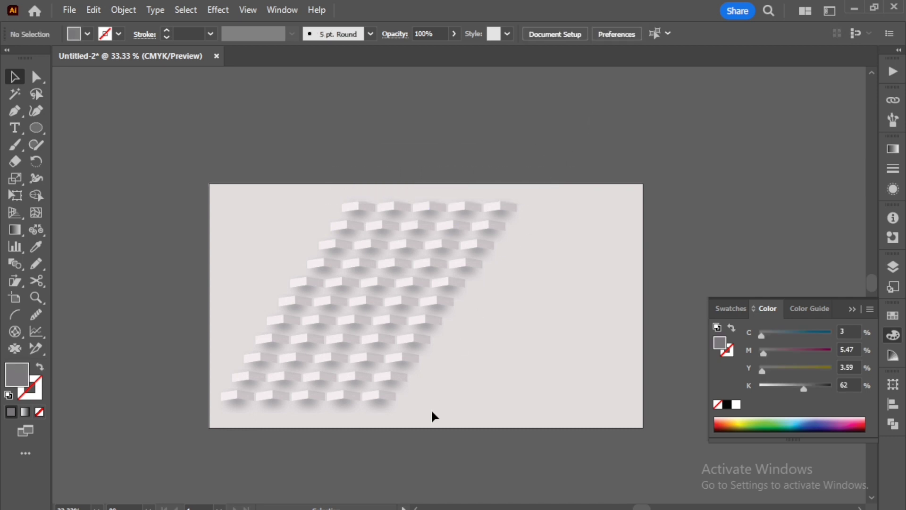
- Select the whole folded-shape pattern and scale it up proportionally to about 1952 x 1342 pt
scroll(283, 284, up, 1)
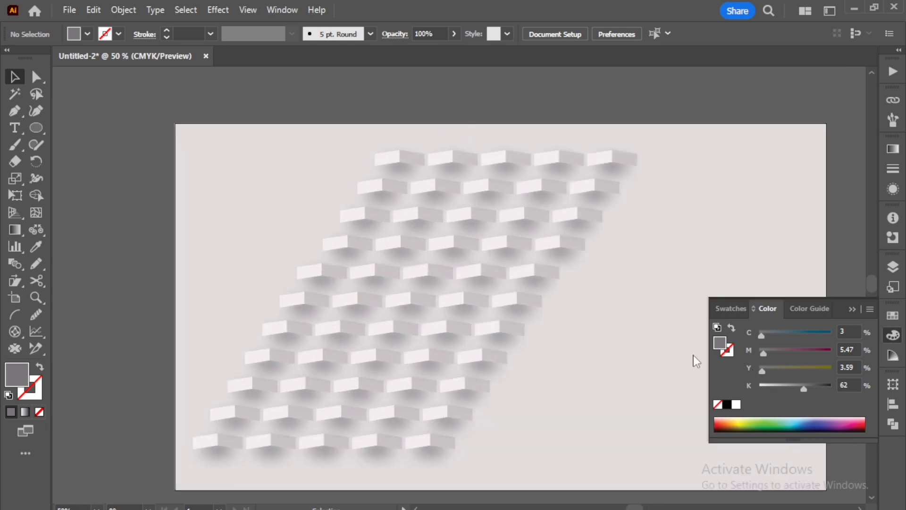
scroll(601, 132, down, 1)
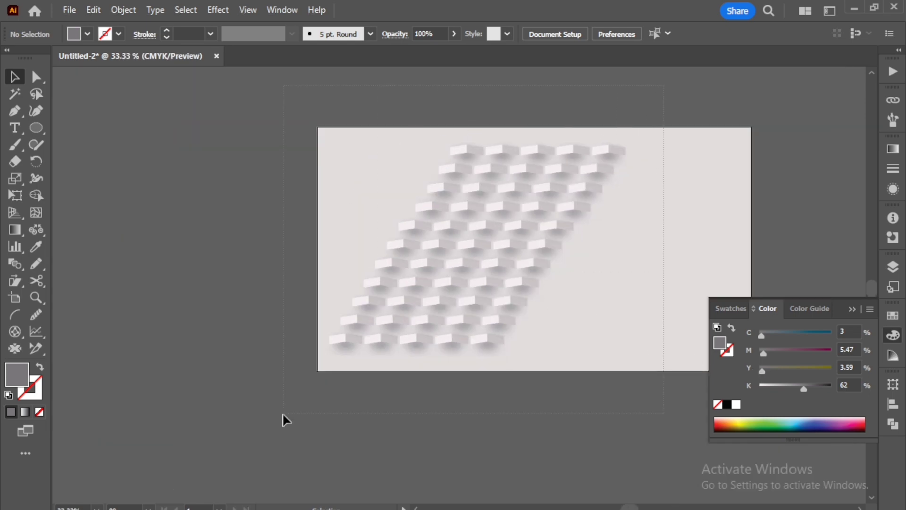
key(ctrl+a)
scroll(423, 361, down, 1)
drag(575, 349, 631, 405)
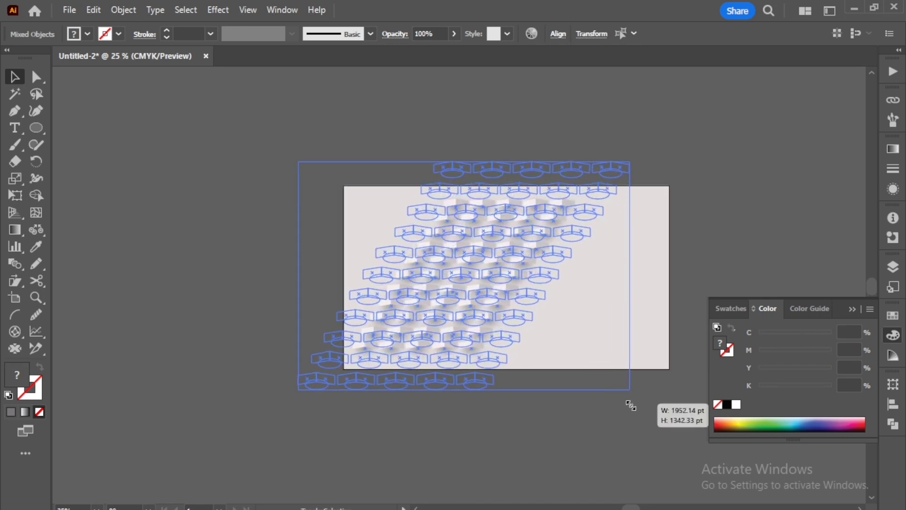
- Move the enlarged pattern to the left so it overhangs the artboard's left, top and bottom edges
drag(527, 334, 404, 319)
drag(515, 336, 515, 336)
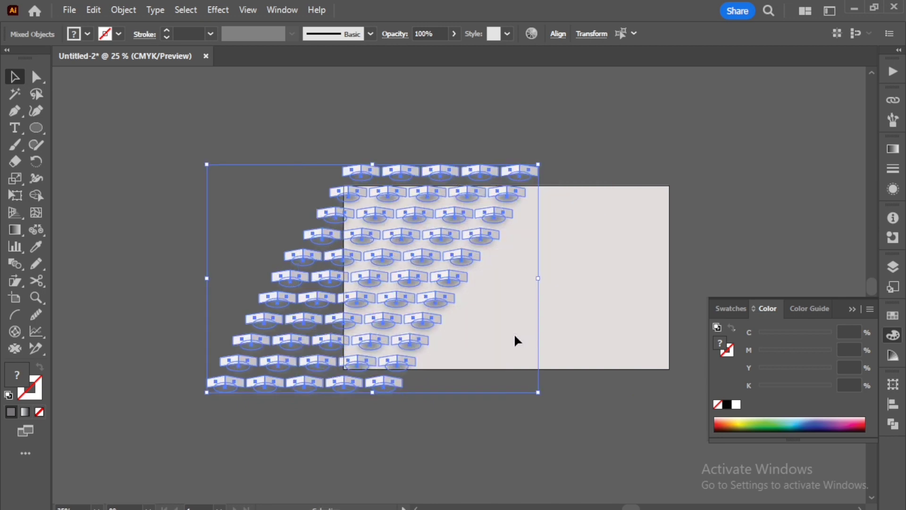
drag(429, 266, 445, 278)
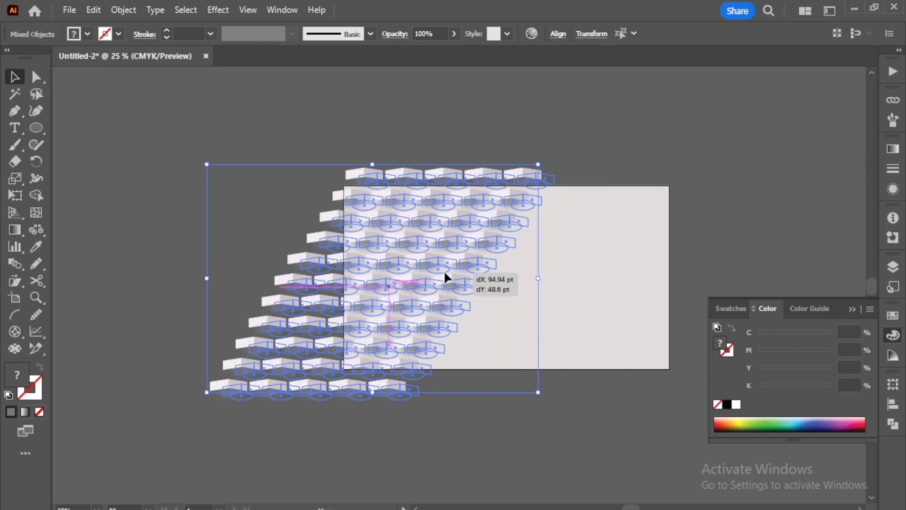
drag(543, 280, 559, 272)
click(571, 260)
scroll(424, 418, up, 3)
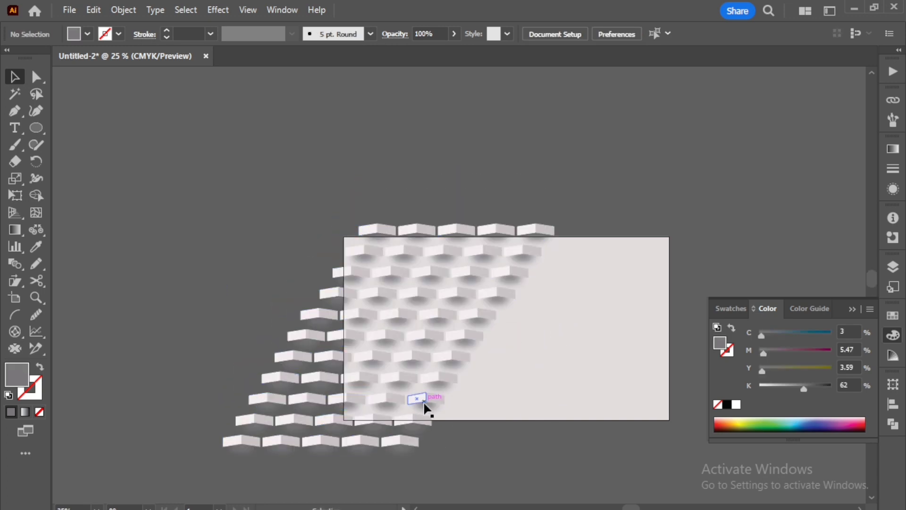
scroll(424, 410, up, 2)
scroll(424, 383, down, 2)
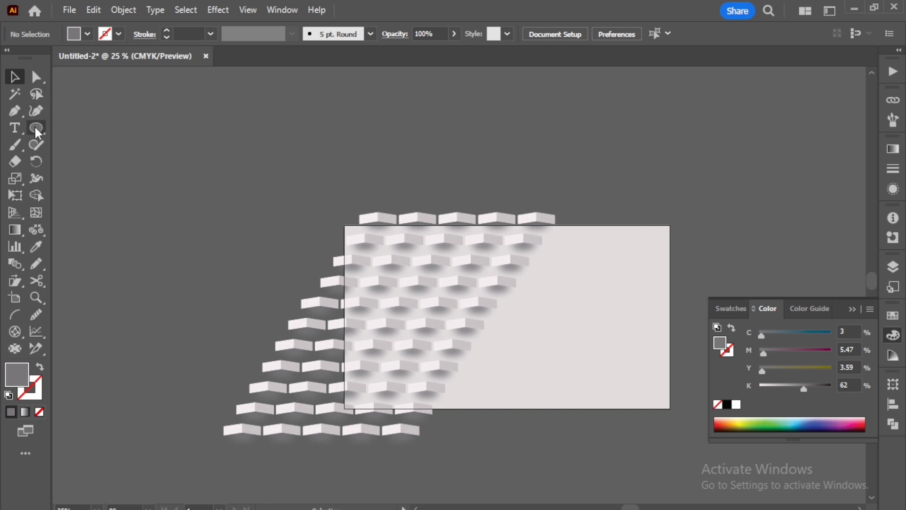
- Create a rectangle 1920 pt wide and slightly shorter than the artboard, on top of the pattern
drag(35, 128, 94, 194)
click(250, 229)
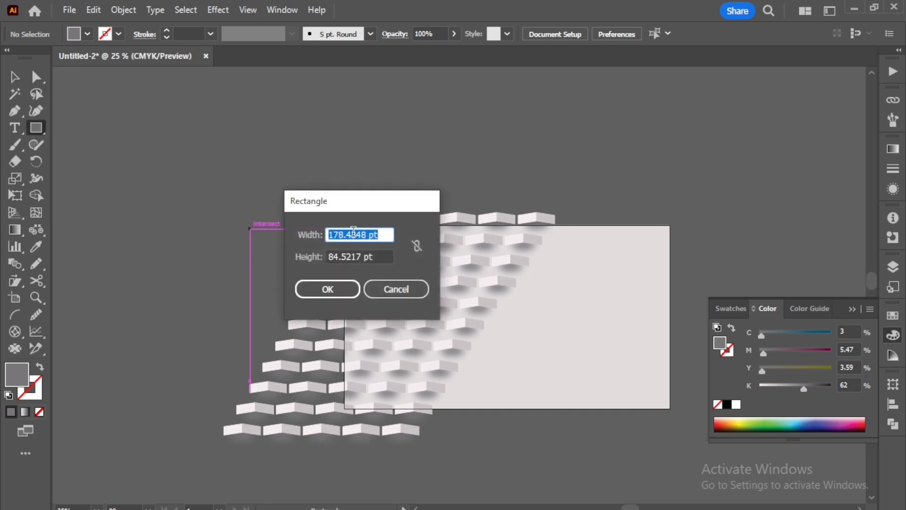
text(1920pt)
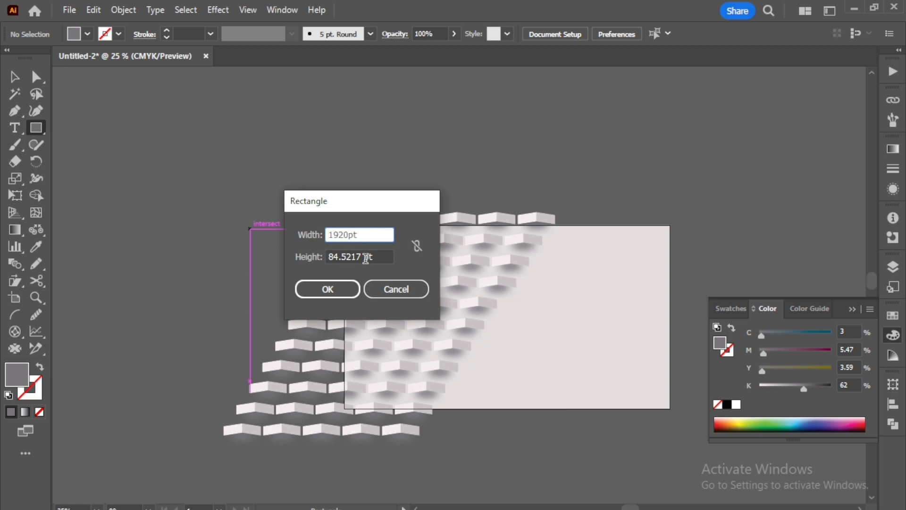
key(Tab)
text(1)
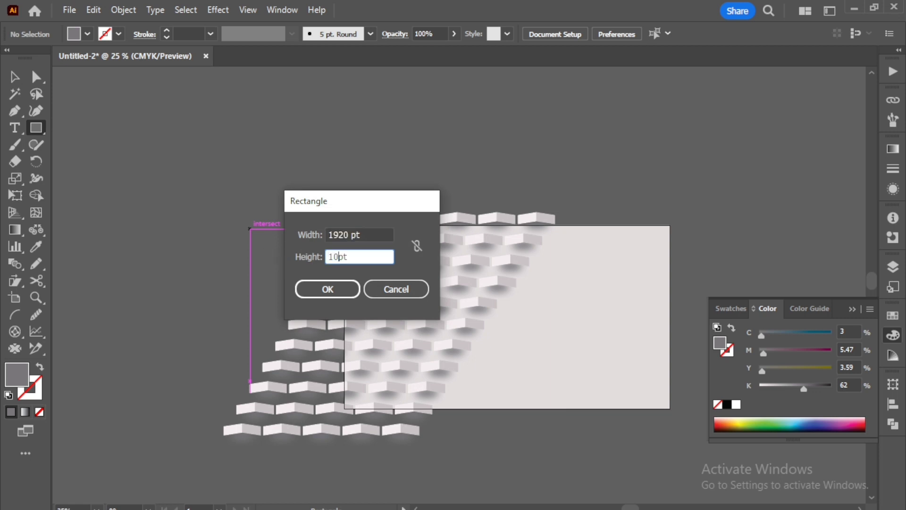
key(Return)
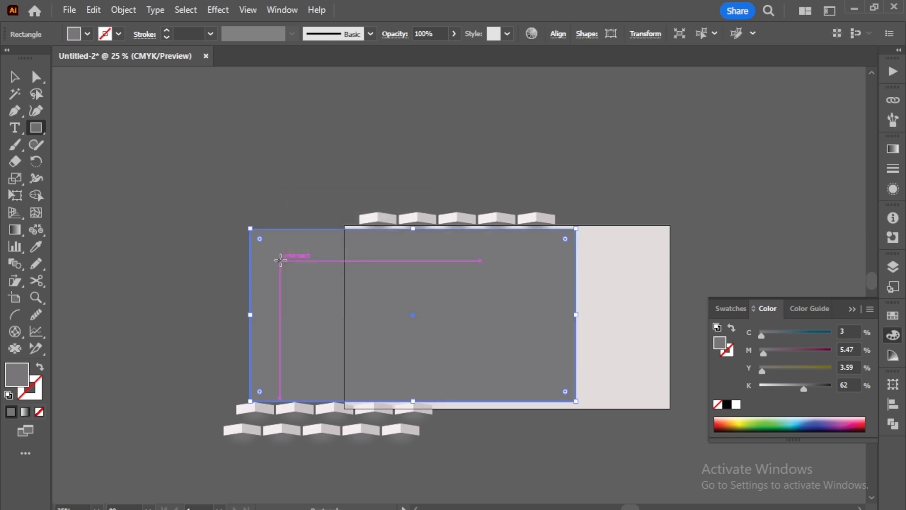
- Center the rectangle horizontally and vertically on the artboard
key(Right)
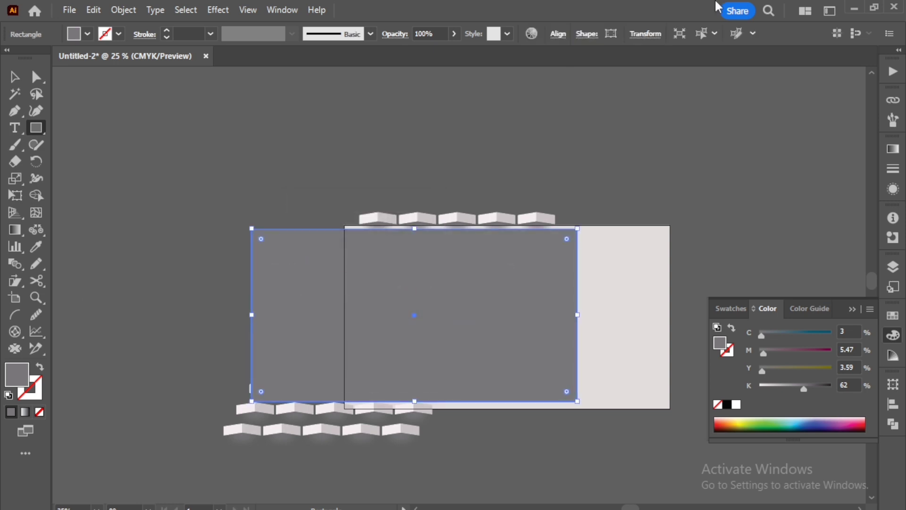
click(557, 36)
click(527, 74)
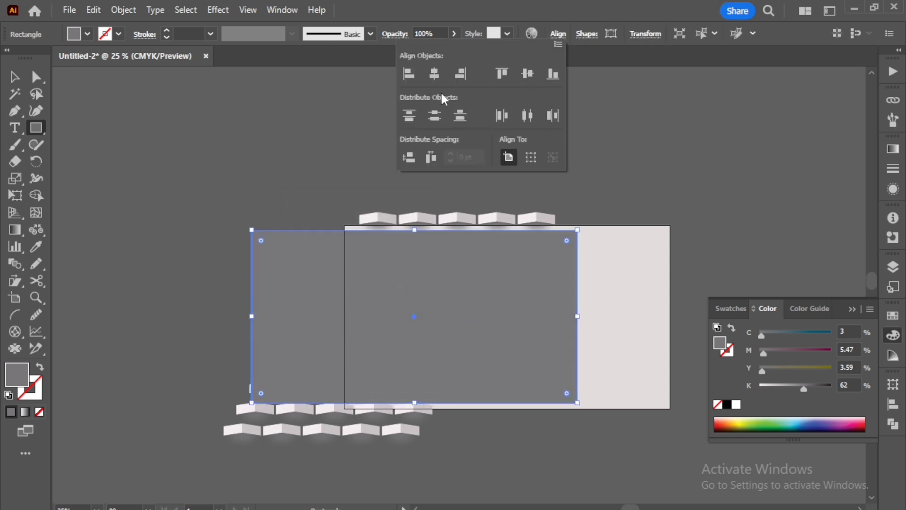
click(435, 73)
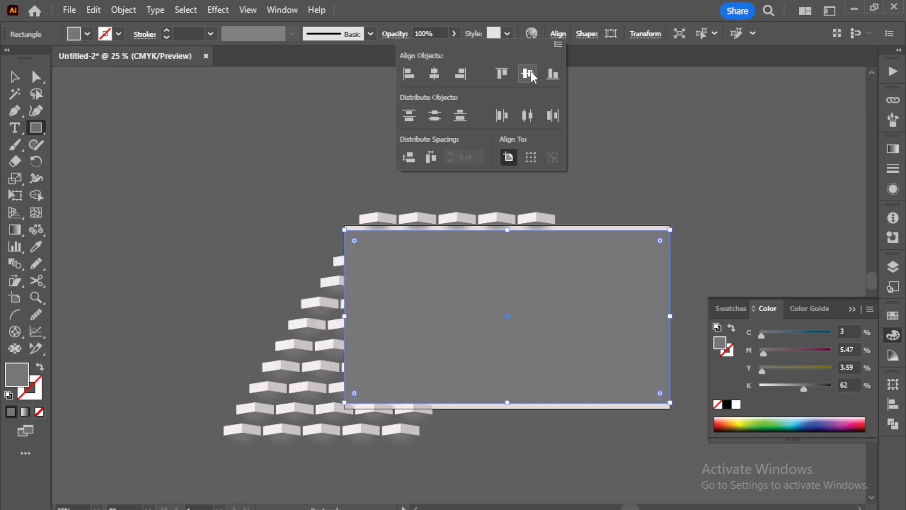
click(527, 74)
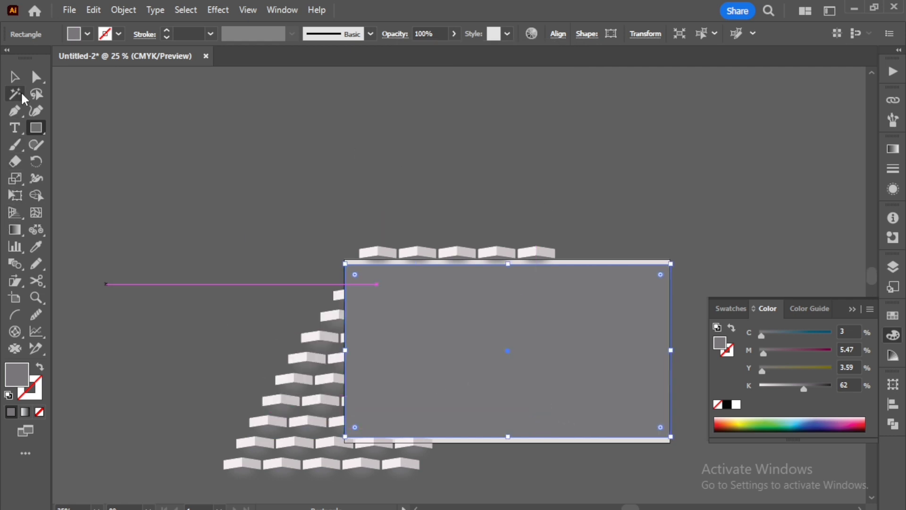
- Stretch the rectangle's lower edge down to the artboard's bottom edge
click(15, 76)
scroll(440, 437, up, 1)
scroll(542, 485, up, 1)
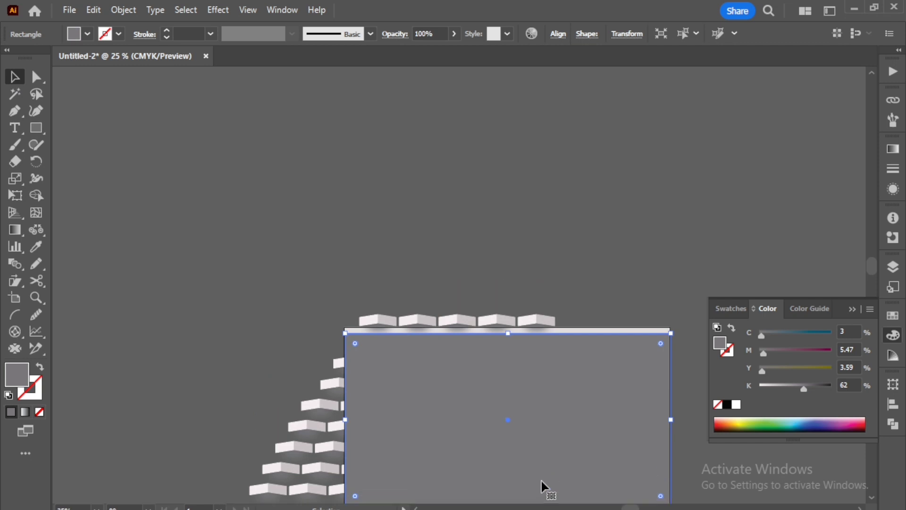
scroll(543, 489, down, 3)
scroll(544, 479, left, 1)
scroll(550, 479, up, 3)
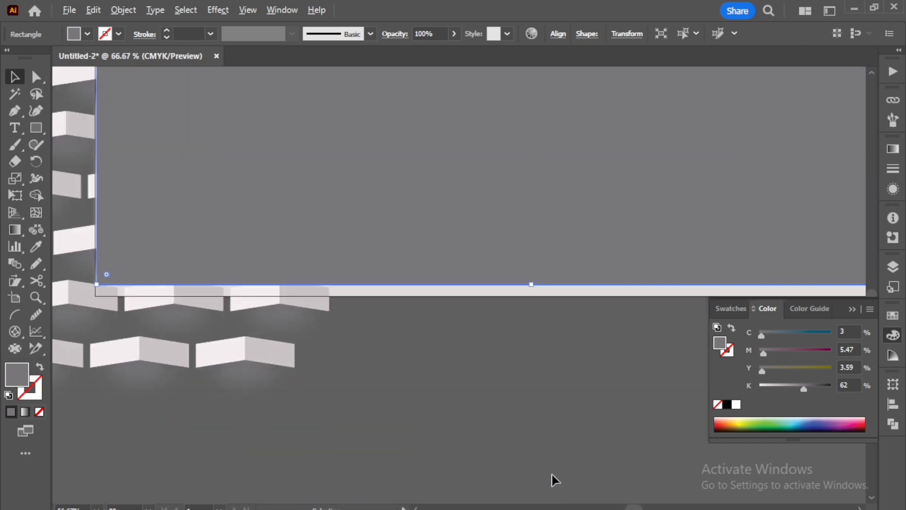
scroll(431, 289, up, 2)
scroll(431, 312, down, 2)
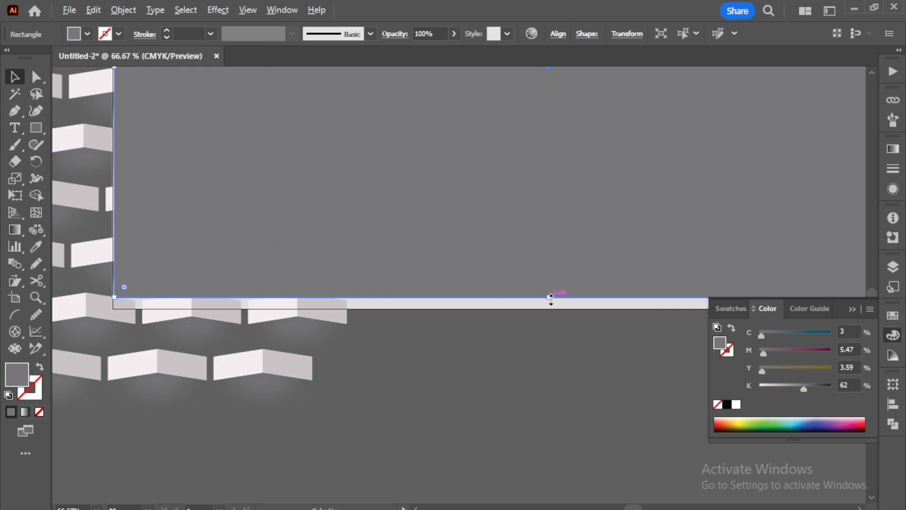
drag(551, 298, 550, 309)
scroll(548, 304, down, 3)
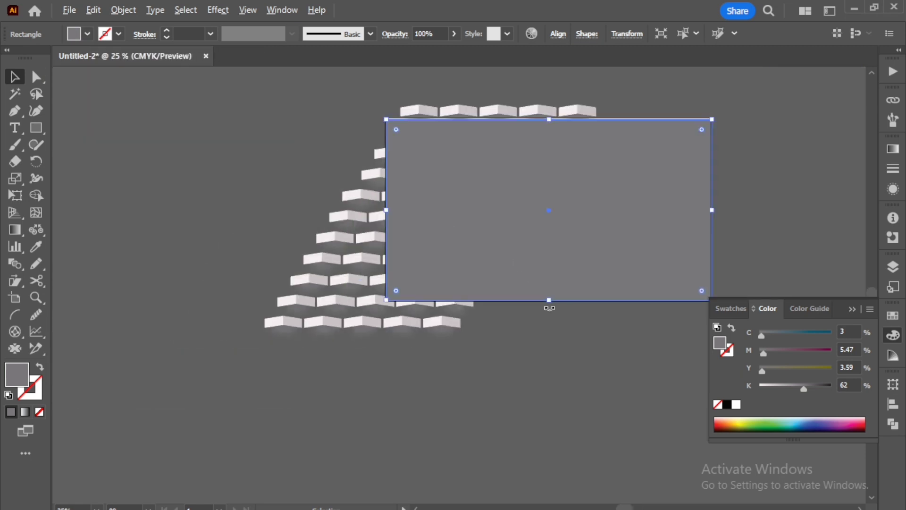
- Stretch the rectangle's upper edge up to the artboard's top edge
scroll(560, 179, up, 4)
scroll(518, 184, up, 2)
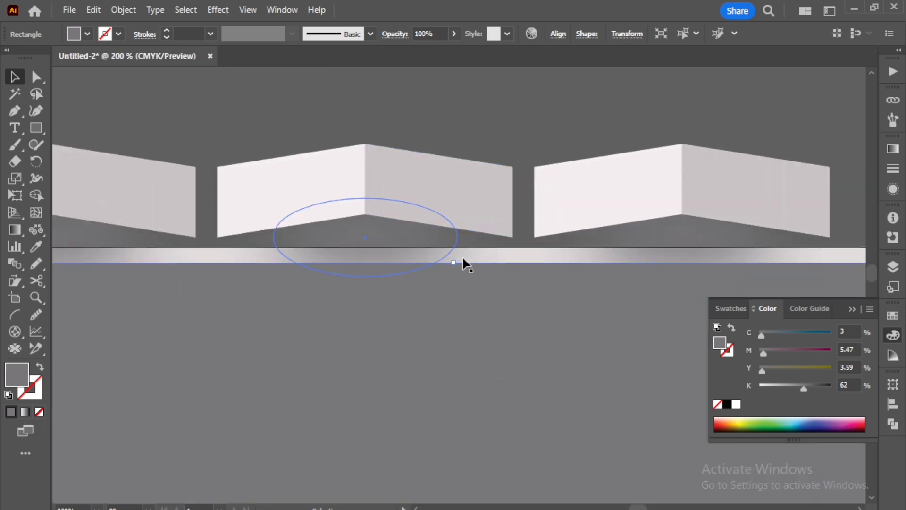
drag(456, 262, 456, 248)
scroll(455, 250, down, 6)
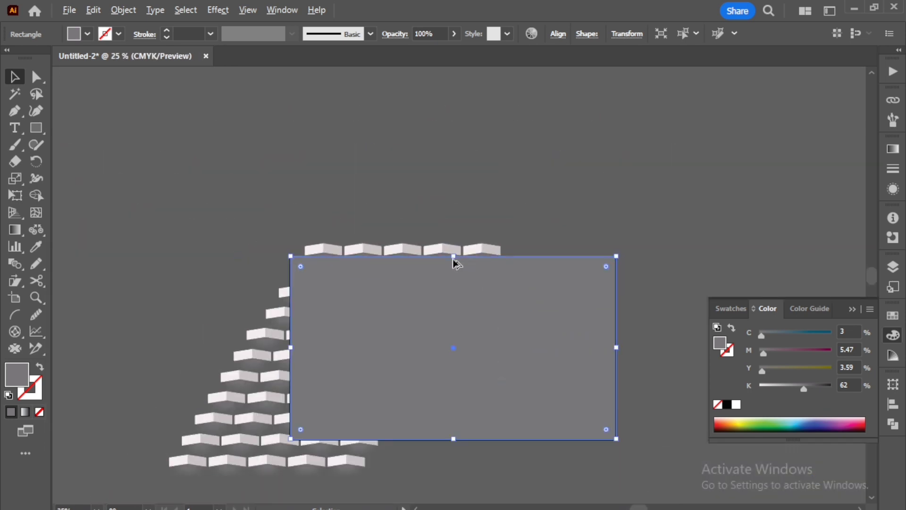
scroll(457, 417, up, 5)
scroll(459, 422, down, 5)
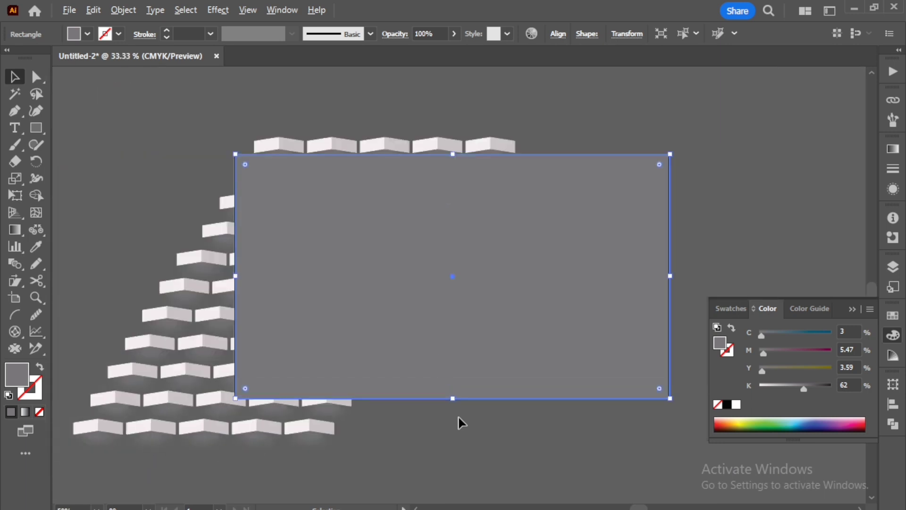
- Change the rectangle's fill color to black
double_click(16, 374)
drag(425, 363, 487, 457)
click(623, 276)
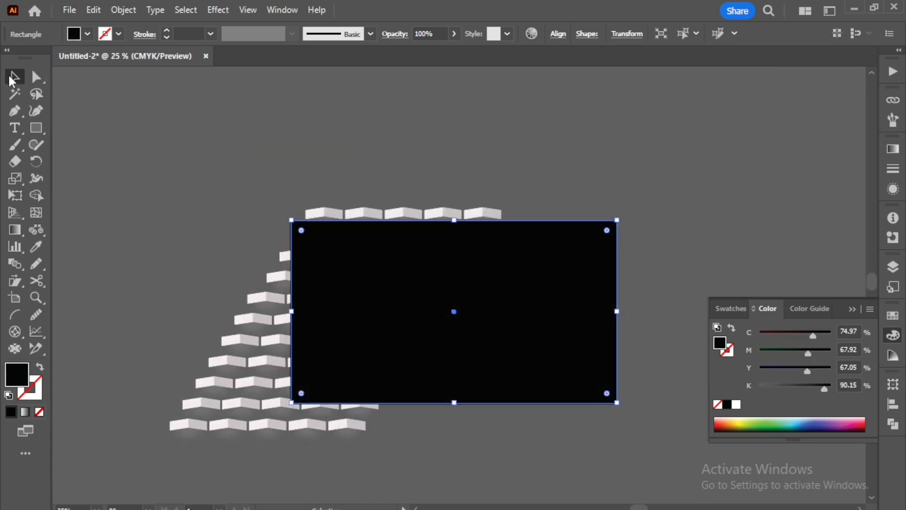
- Select the black rectangle with the shapes overlapping it and make a clipping mask
drag(637, 411, 350, 304)
right_click(350, 303)
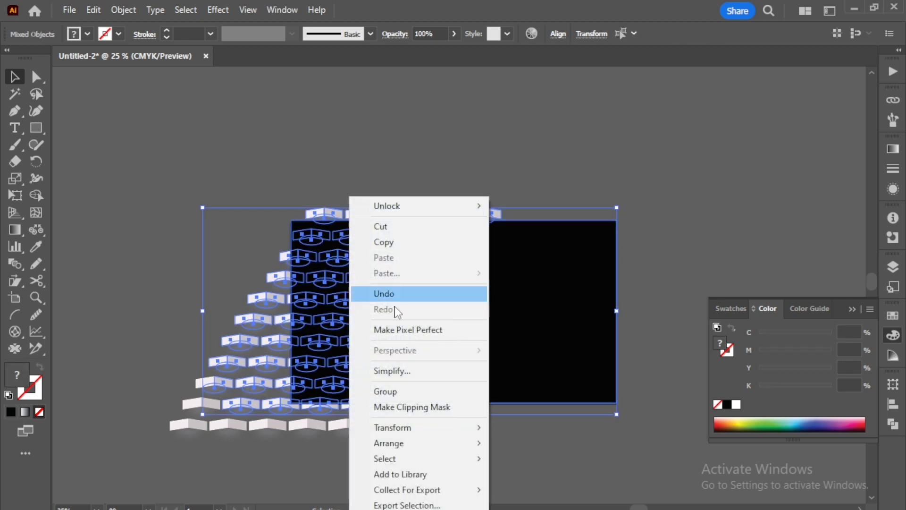
click(406, 406)
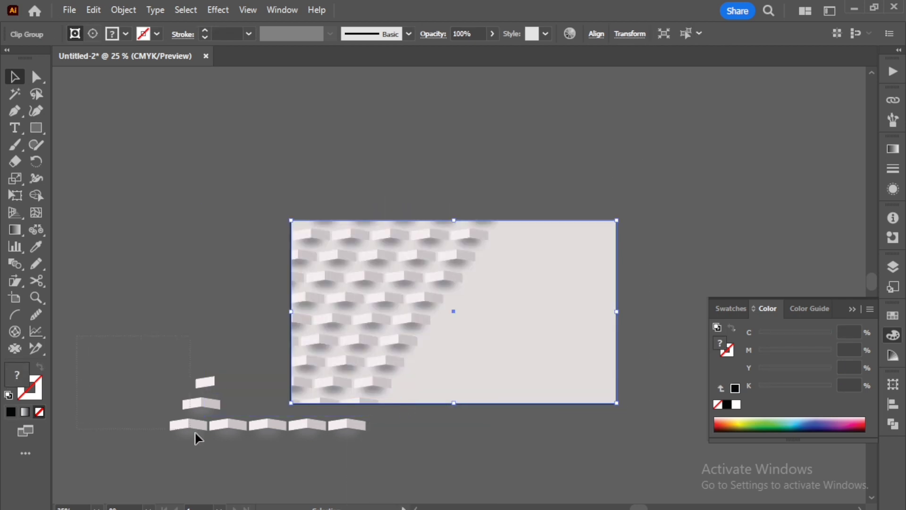
- Delete the leftover unclipped shapes outside the artboard's lower left corner
drag(195, 434, 233, 442)
key(Delete)
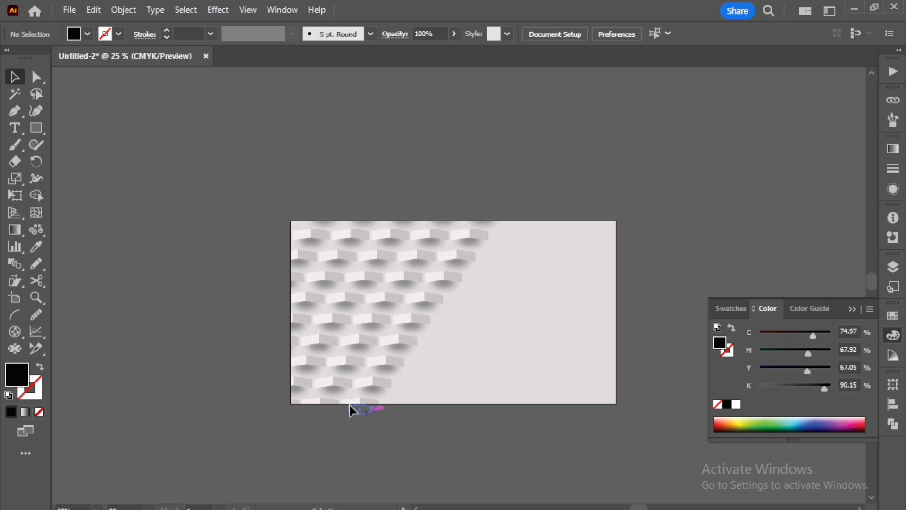
scroll(315, 405, left, 2)
key(ctrl+z)
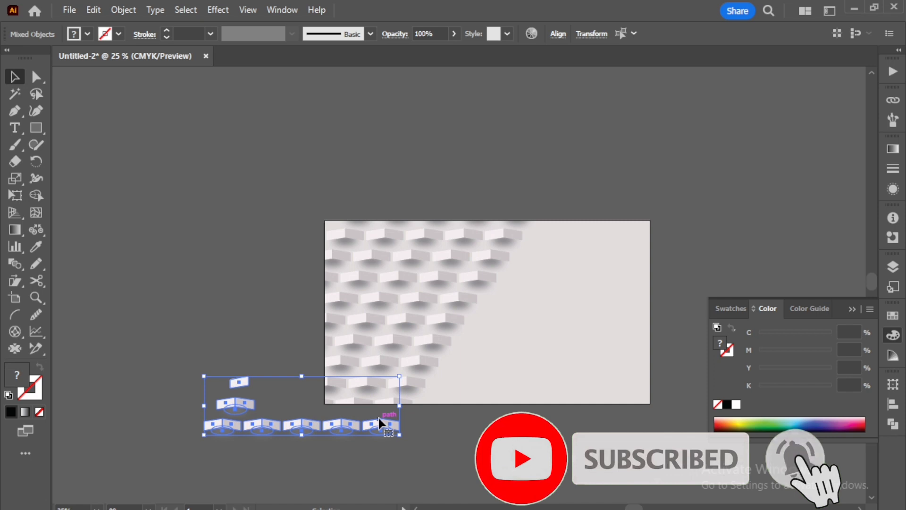
scroll(378, 416, down, 4)
key(Delete)
scroll(418, 367, up, 3)
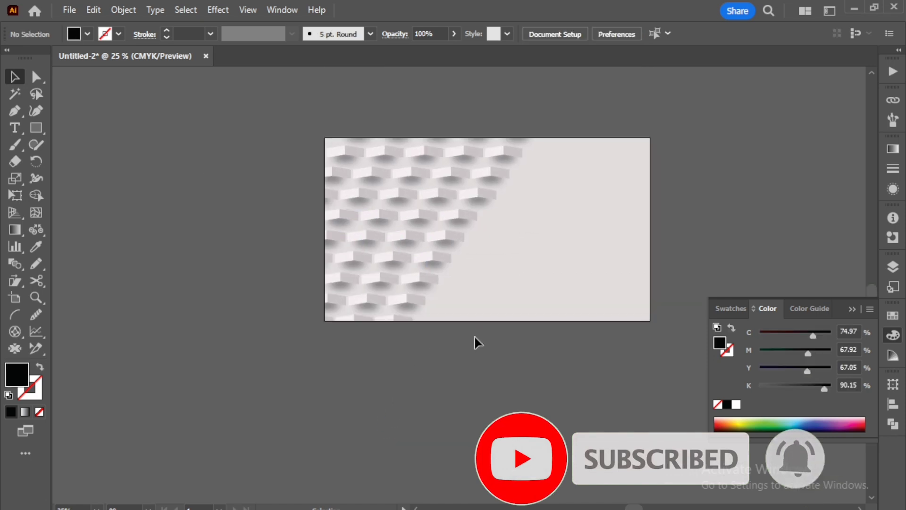
scroll(476, 338, up, 3)
scroll(328, 344, down, 5)
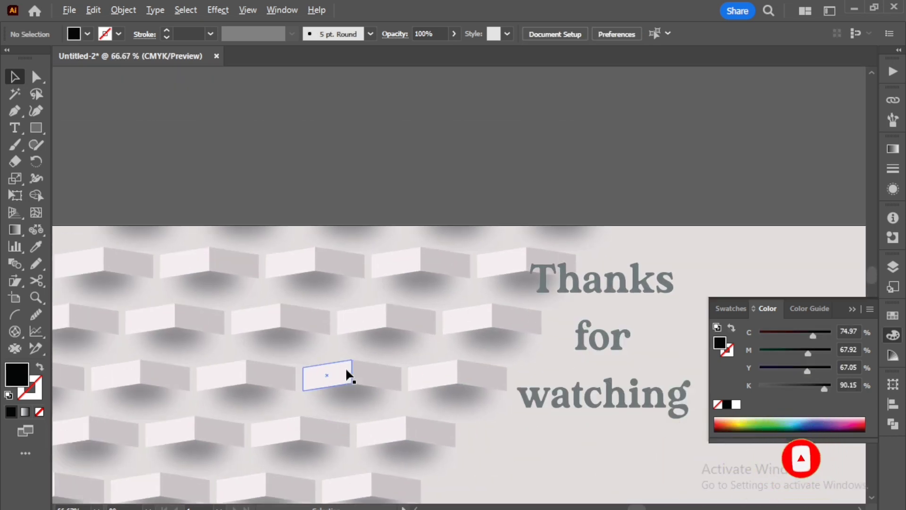